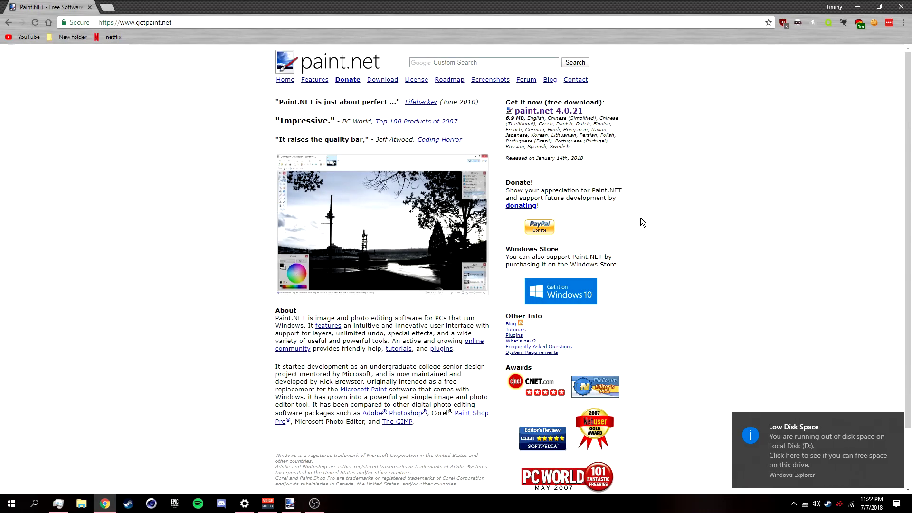
Step: Load getpaint.net and follow Download to the dotPDN paint.net download page
key(ctrl+l)
text(https://ww)
key(Return)
click(564, 114)
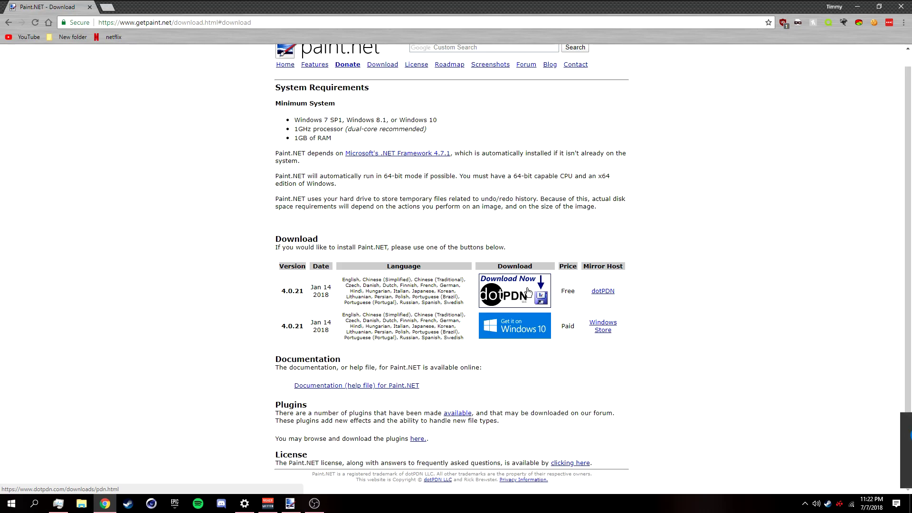
click(529, 294)
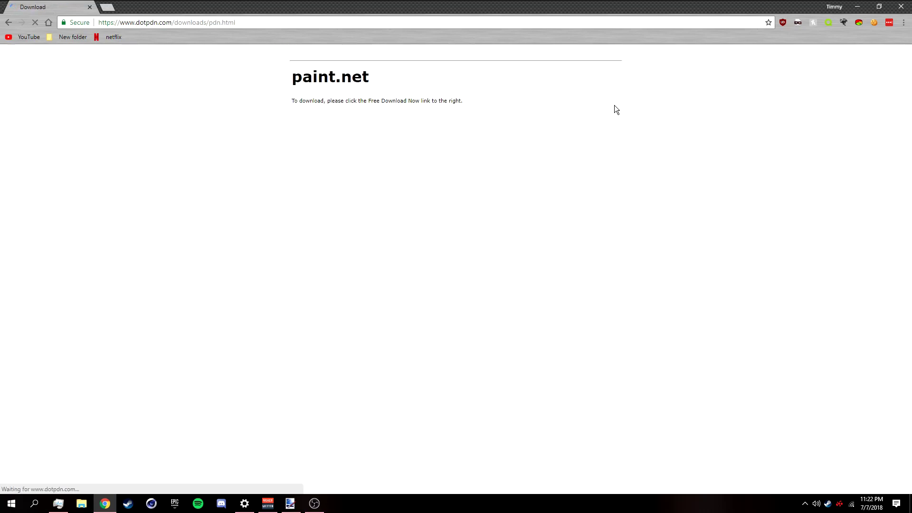
Step: Start the paint.net 4.0.21 installer download, cancel it, and switch to the installed paint.net
click(590, 107)
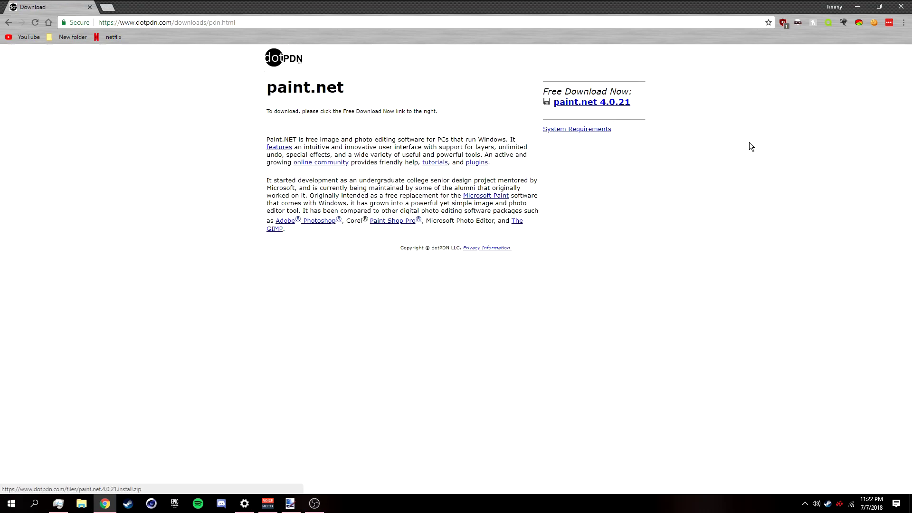
click(98, 482)
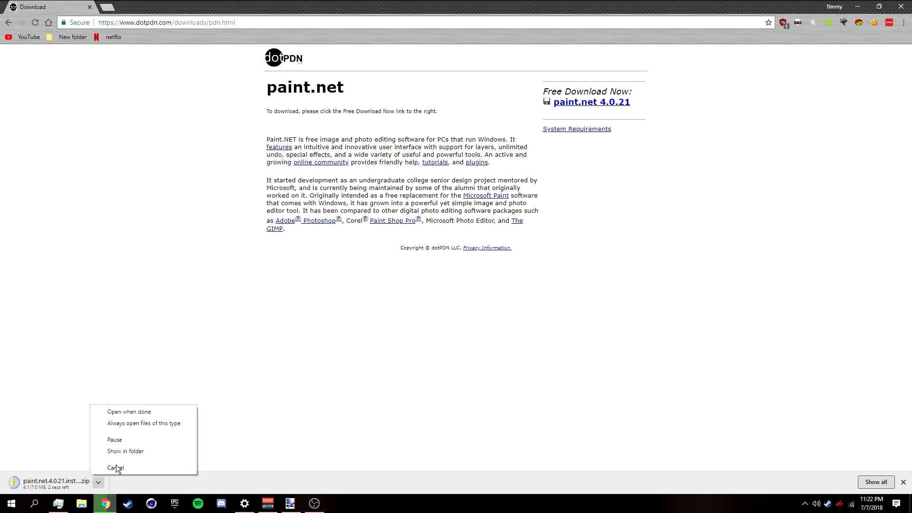
click(116, 467)
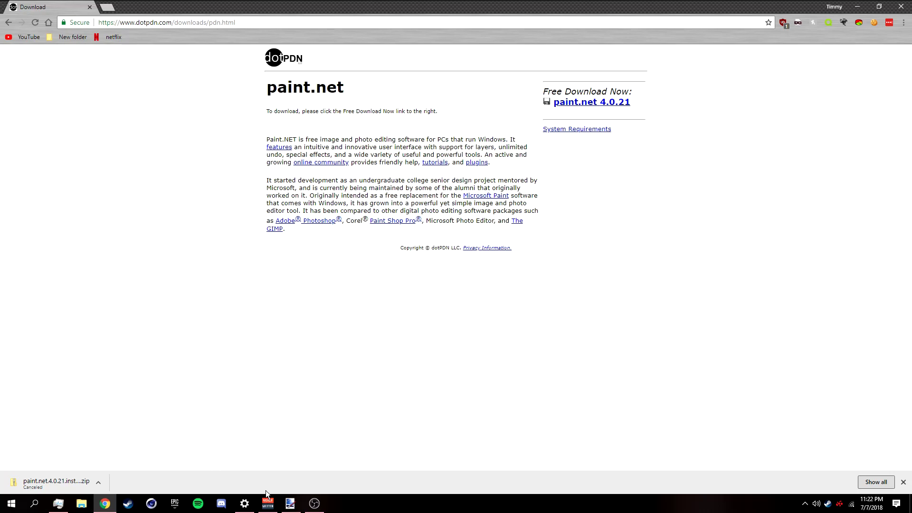
click(290, 503)
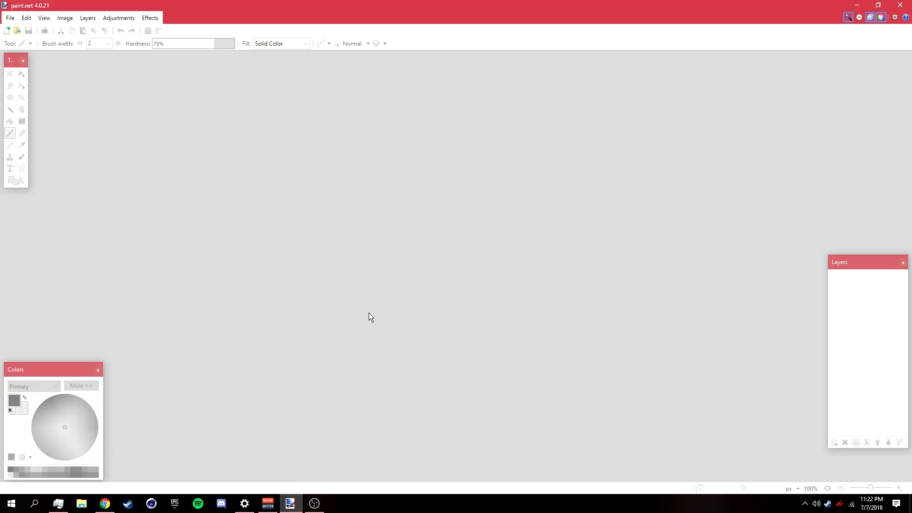
Step: Close the ad popup and create a new blank image of width 1920 and height 1080
click(620, 152)
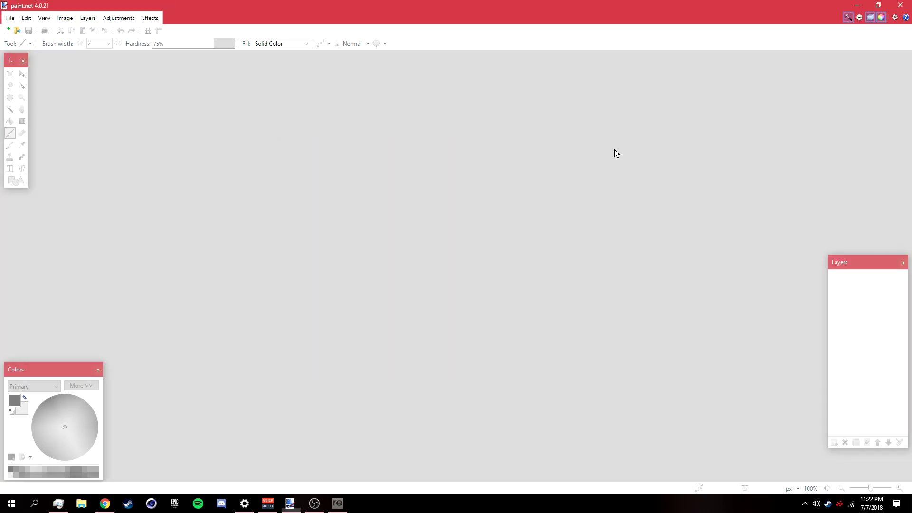
click(9, 18)
click(19, 29)
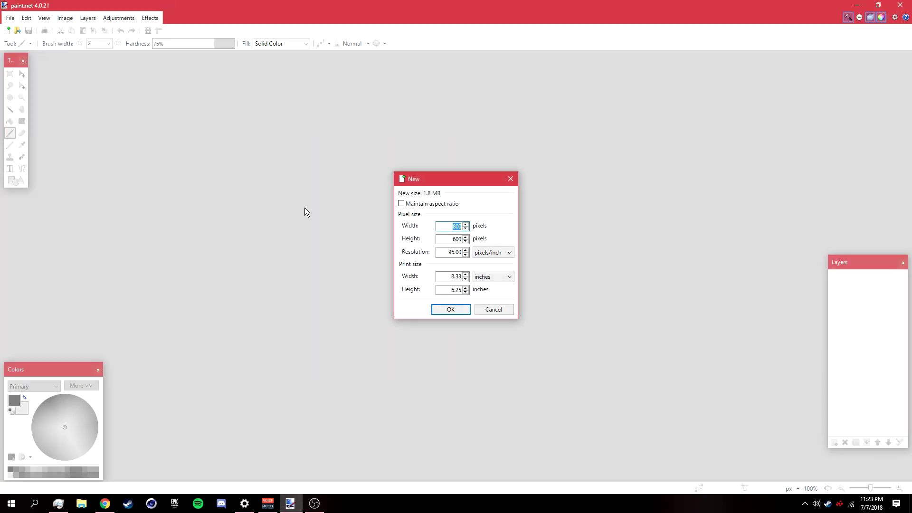
text(1920)
click(452, 239)
drag(451, 241, 514, 244)
text(1080)
click(450, 309)
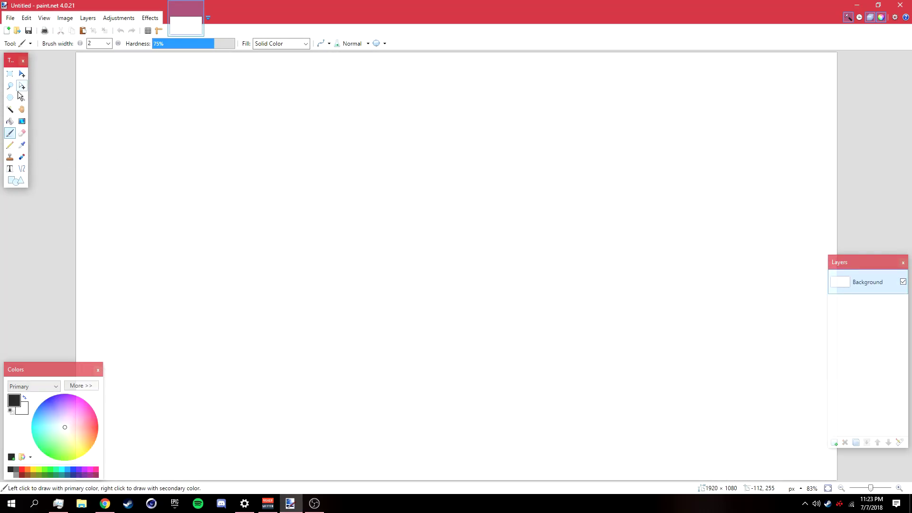
click(22, 74)
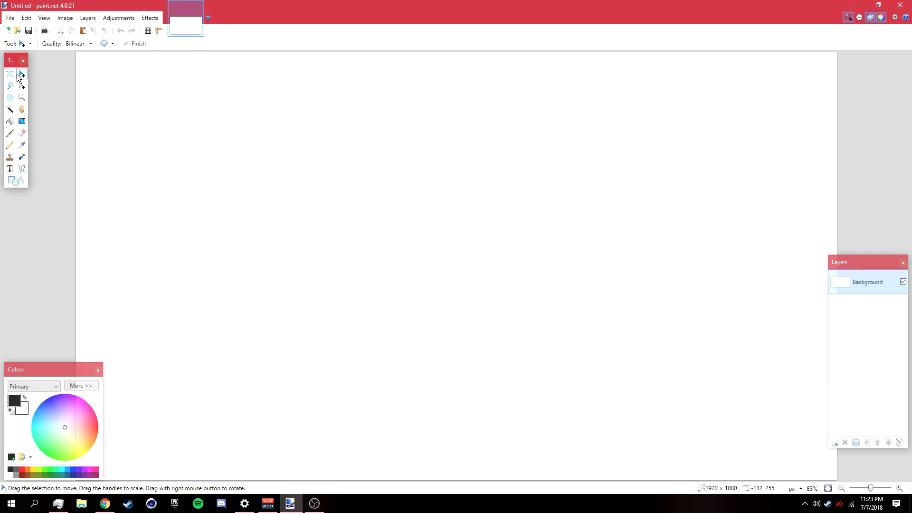
Step: Open larm-rmah-273854.jpg from the Outro Tutorial folder, cancelling an accidental rename
click(10, 17)
click(21, 41)
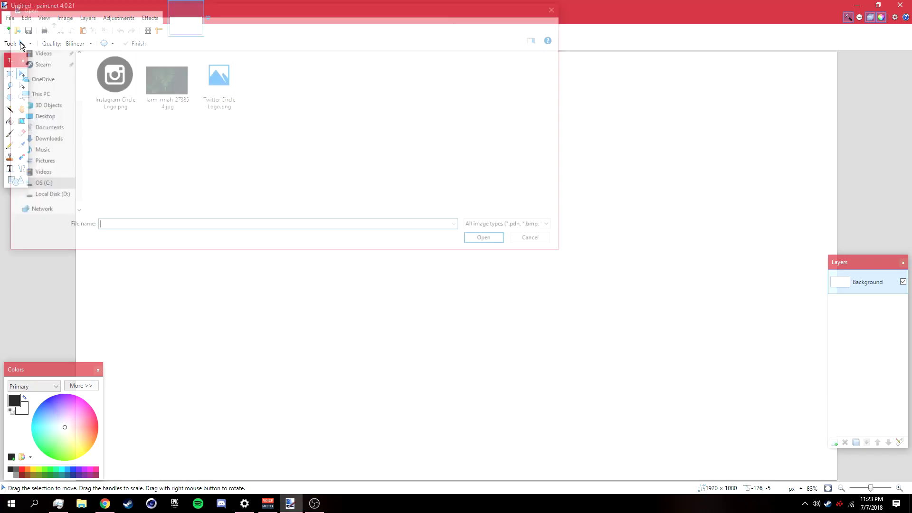
click(158, 105)
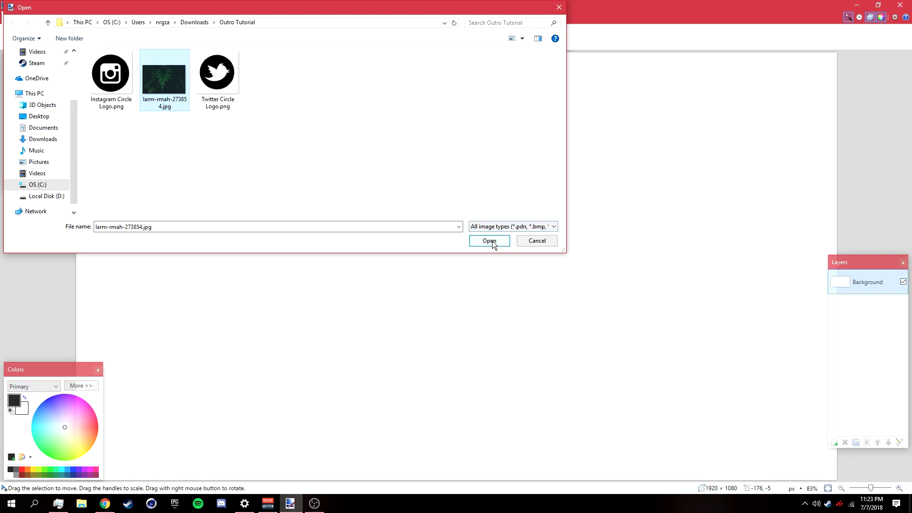
click(165, 104)
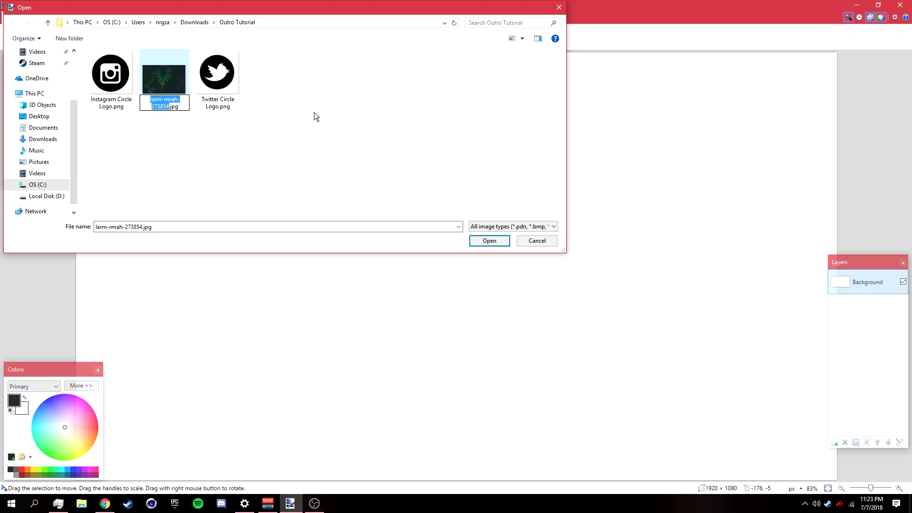
click(165, 85)
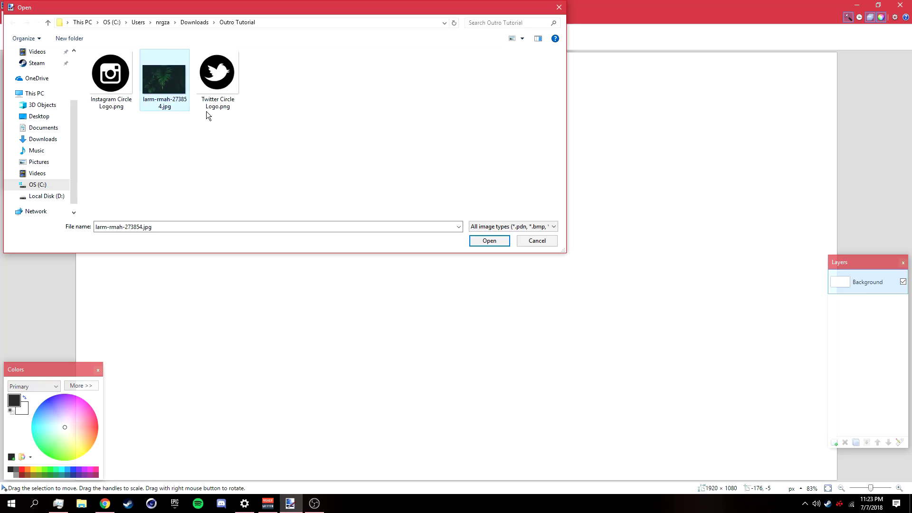
click(481, 241)
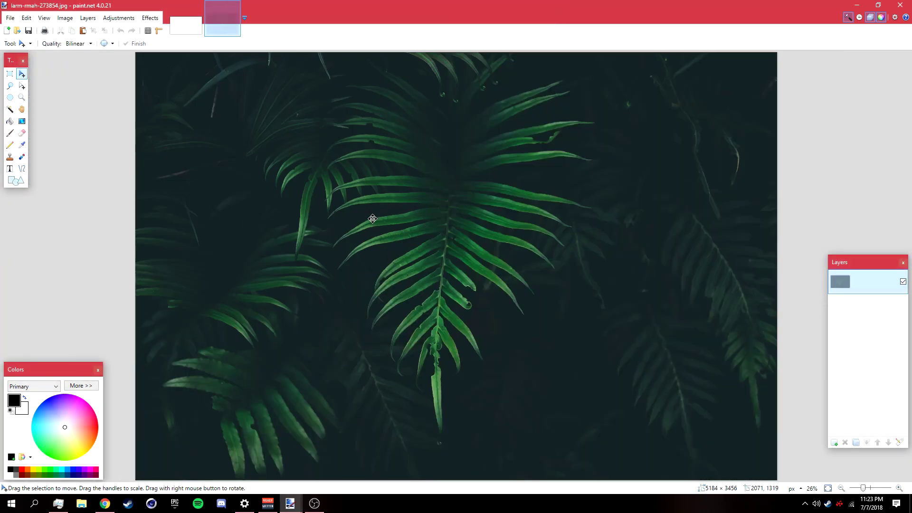
Step: Copy the fern photo and paste it into the Untitled image, keeping the canvas size
key(ctrl+c)
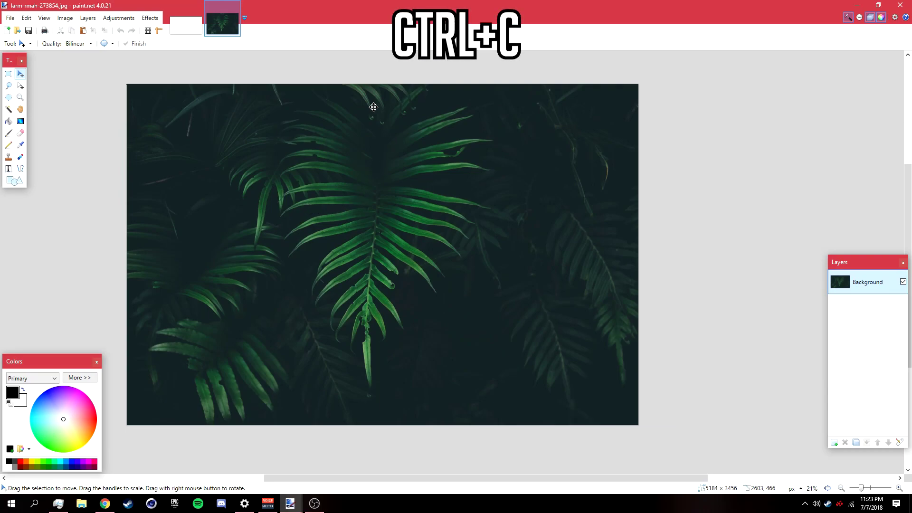
click(184, 29)
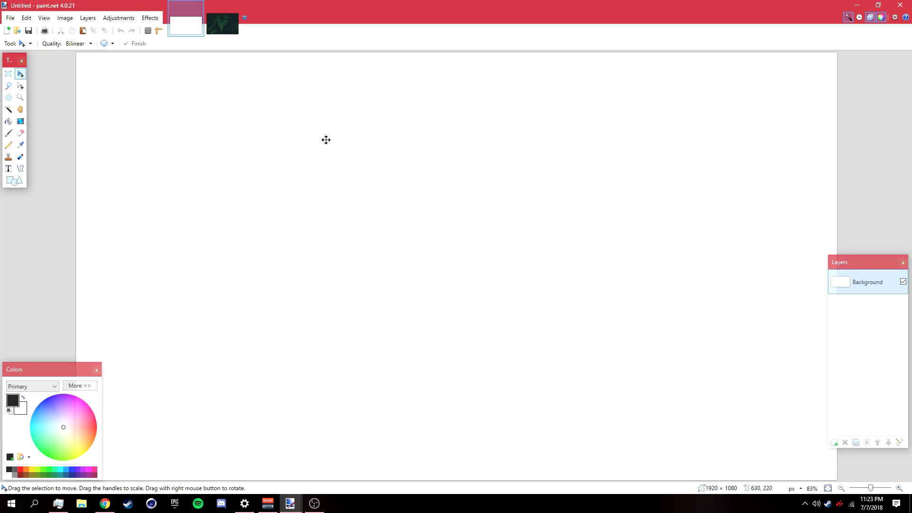
scroll(332, 141, down, 1)
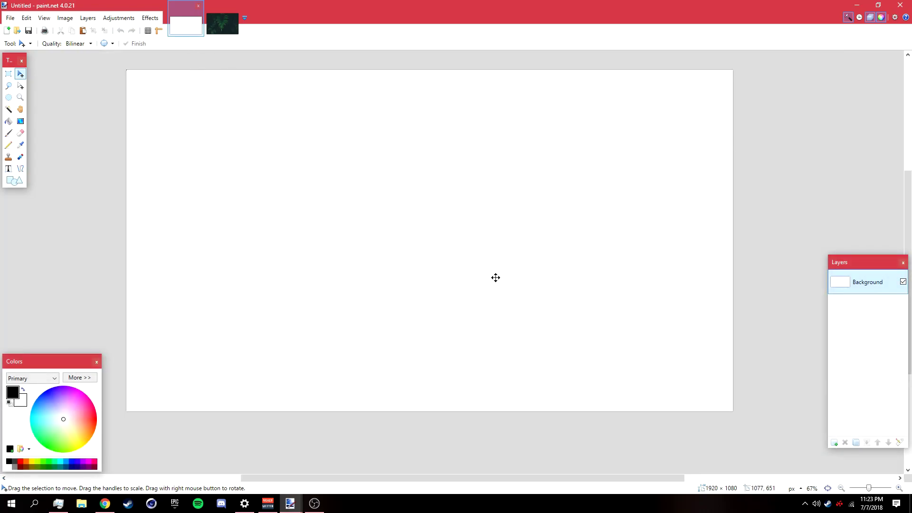
key(ctrl+v)
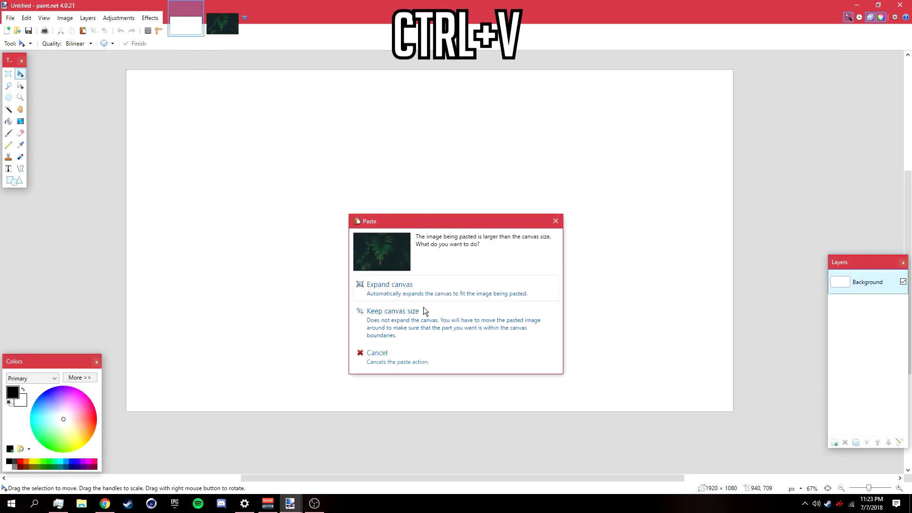
click(421, 311)
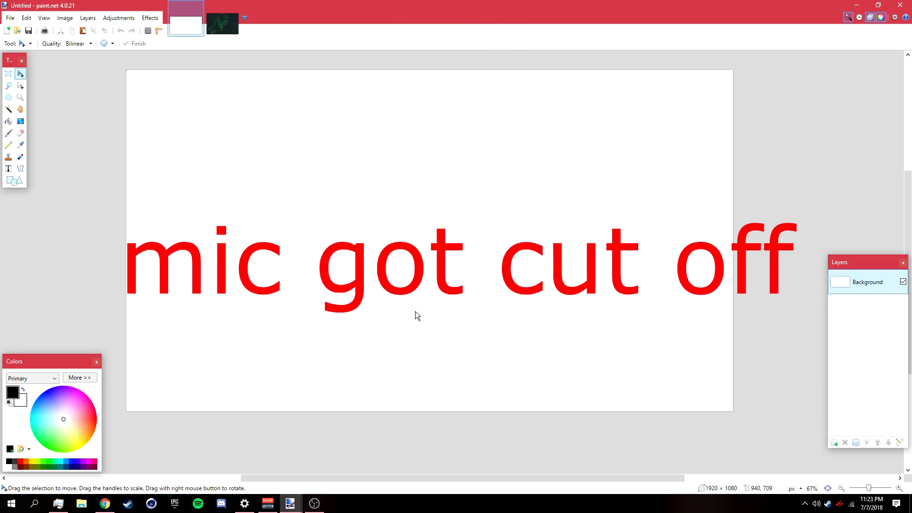
Step: Scale and position the pasted ferns to about 1935 × 1290 so they cover the canvas
scroll(434, 320, down, 3)
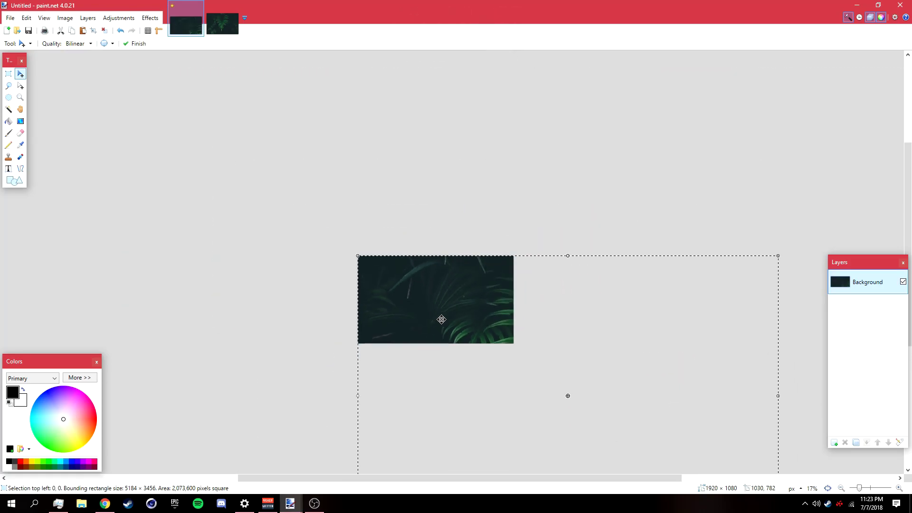
scroll(515, 335, down, 1)
scroll(540, 405, down, 1)
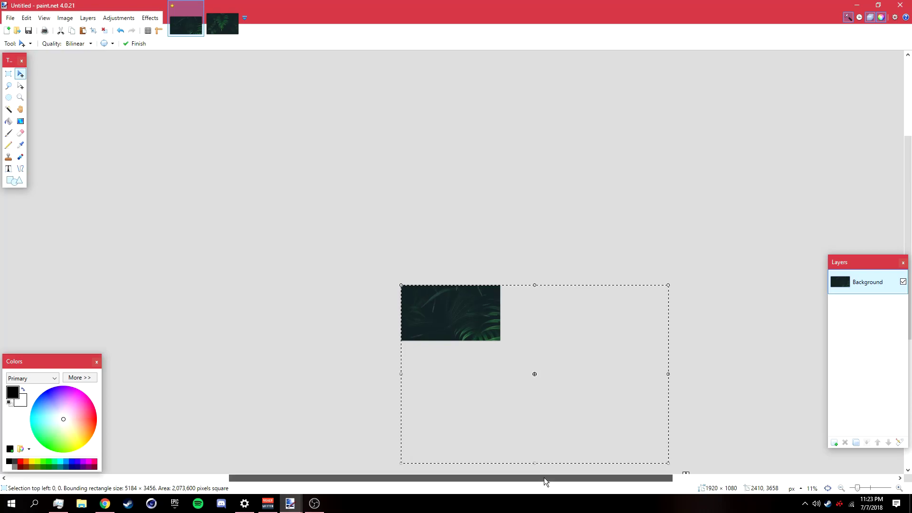
scroll(542, 407, down, 1)
scroll(539, 387, down, 1)
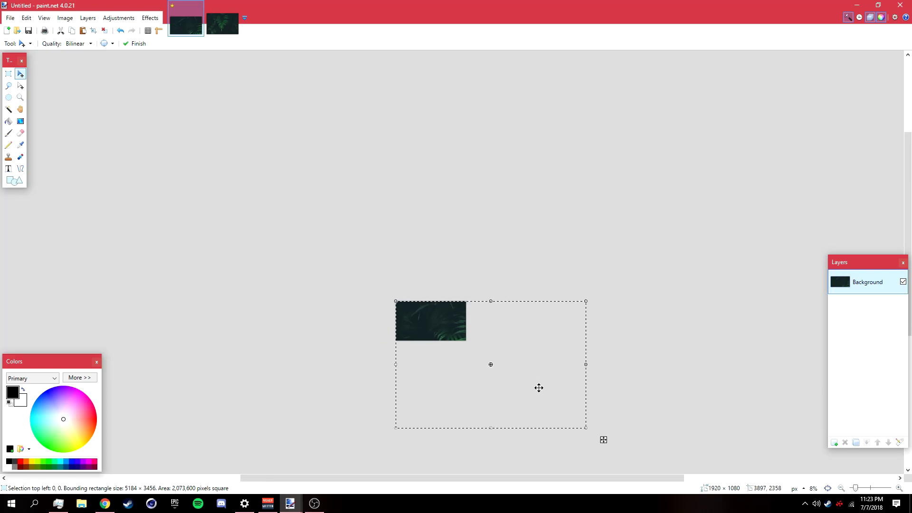
scroll(539, 386, down, 1)
scroll(540, 388, up, 1)
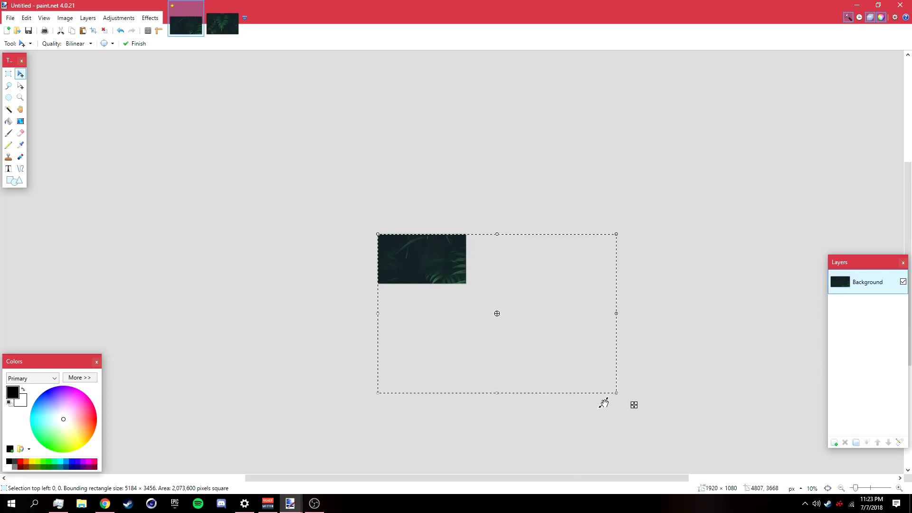
drag(617, 394, 465, 312)
scroll(466, 315, up, 3)
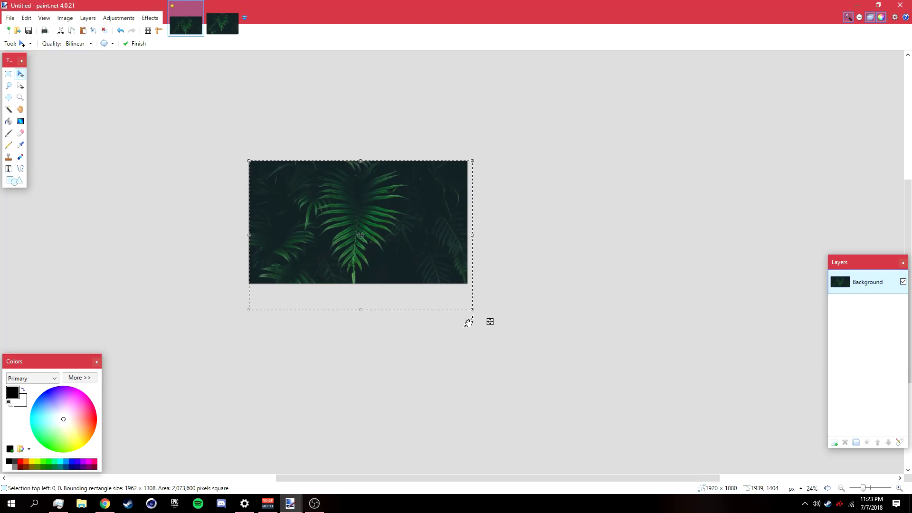
scroll(469, 322, up, 1)
drag(372, 279, 378, 272)
key(ctrl+d)
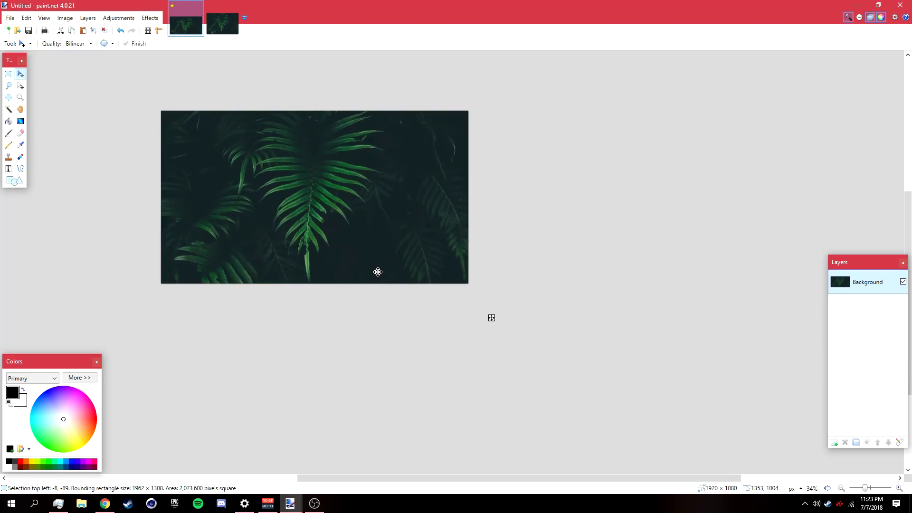
drag(472, 307, 466, 307)
drag(432, 282, 429, 280)
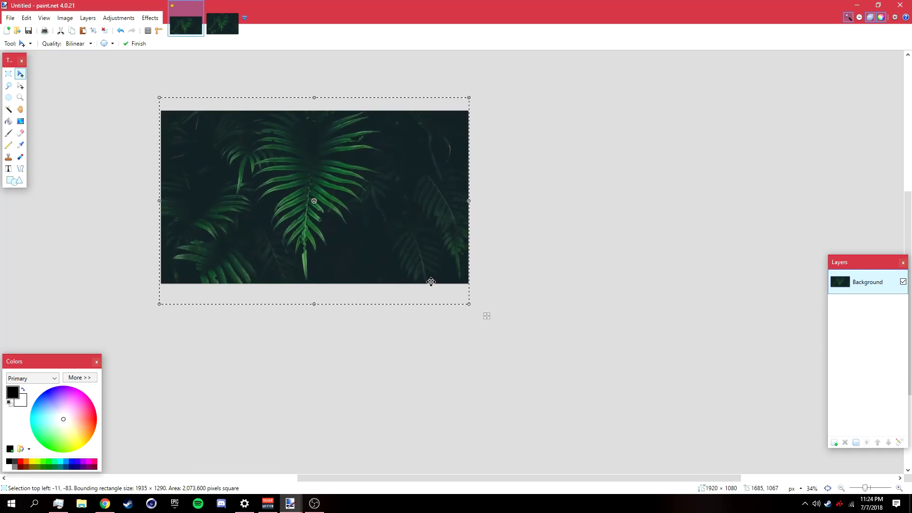
Step: Deselect the pasted fern photo
click(104, 31)
mouse_move(385, 478)
mouse_down()
mouse_move(357, 477)
mouse_move(391, 478)
mouse_up()
scroll(332, 280, up, 3)
scroll(380, 404, down, 1)
scroll(368, 383, up, 2)
scroll(368, 382, down, 2)
ctrl+scroll(370, 341, up, 3)
scroll(340, 291, up, 2)
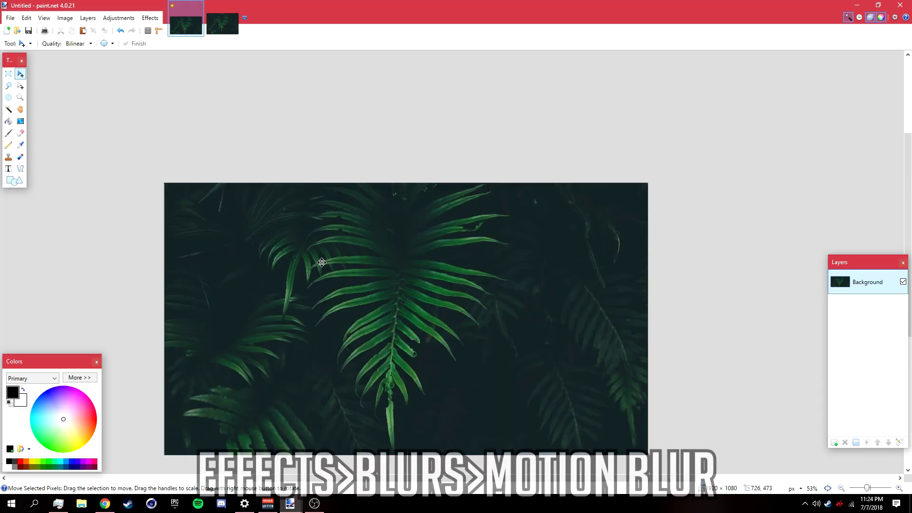
Step: Apply a Motion Blur with angle -33.18 and distance 20 to the fern background
click(150, 18)
mouse_move(252, 79)
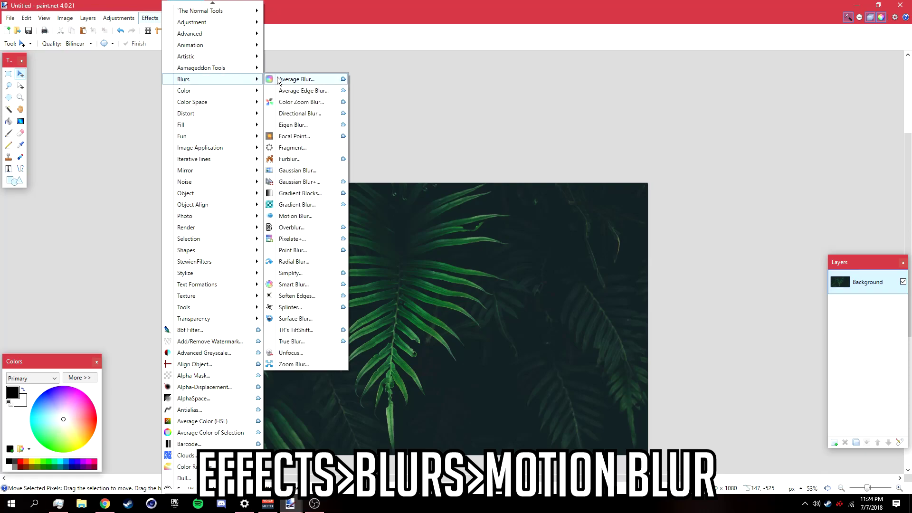
click(295, 216)
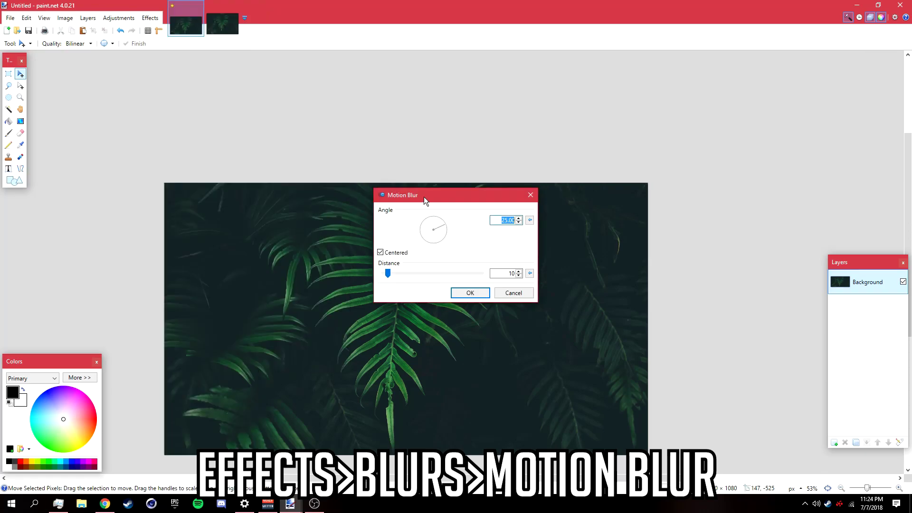
drag(443, 192, 435, 90)
drag(435, 125, 438, 130)
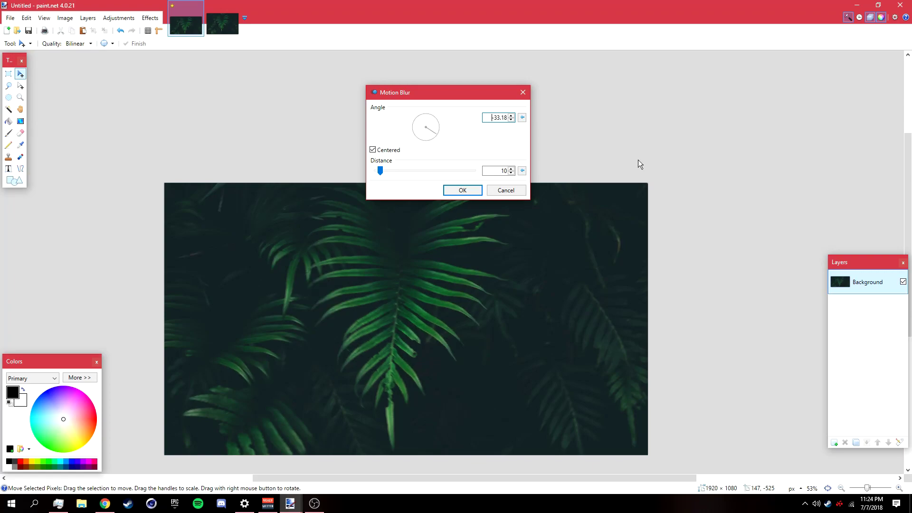
drag(383, 175, 387, 174)
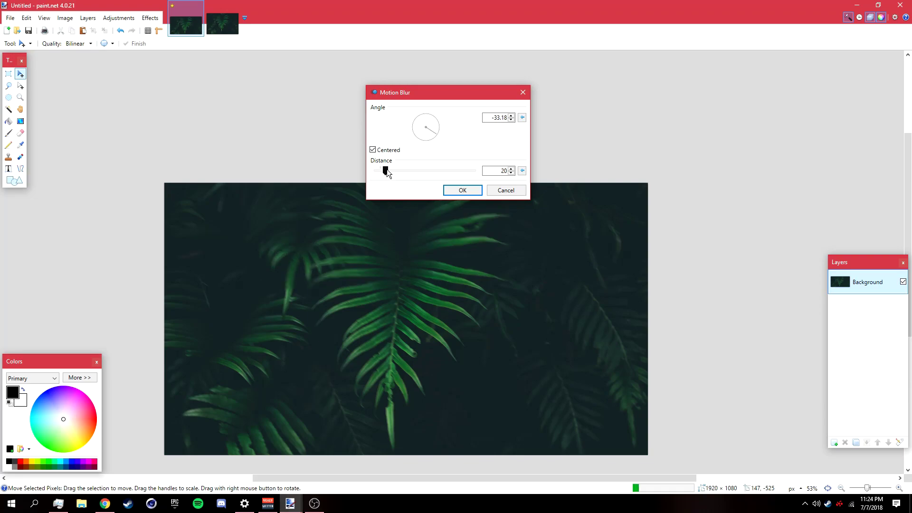
click(460, 191)
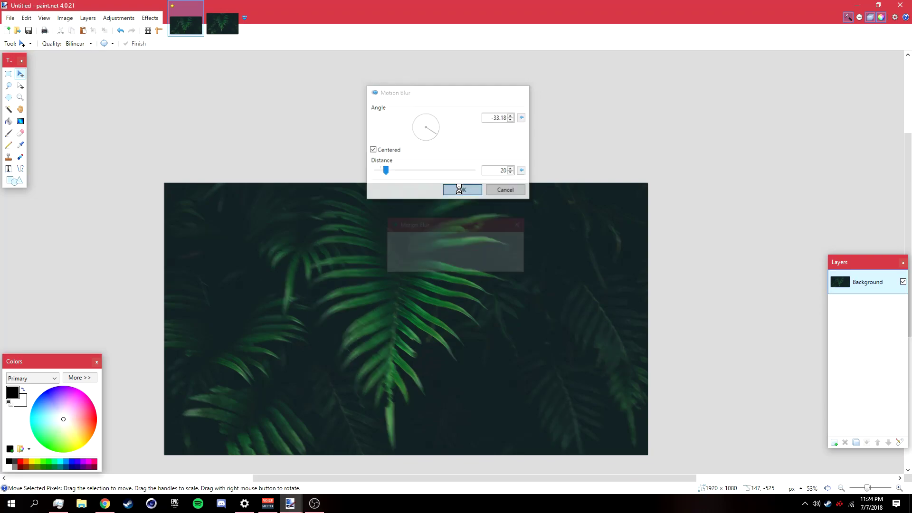
Step: Add Layer 2 and set up the Text tool with white colour and Chub Gothic font
click(834, 442)
drag(870, 274, 863, 298)
click(8, 169)
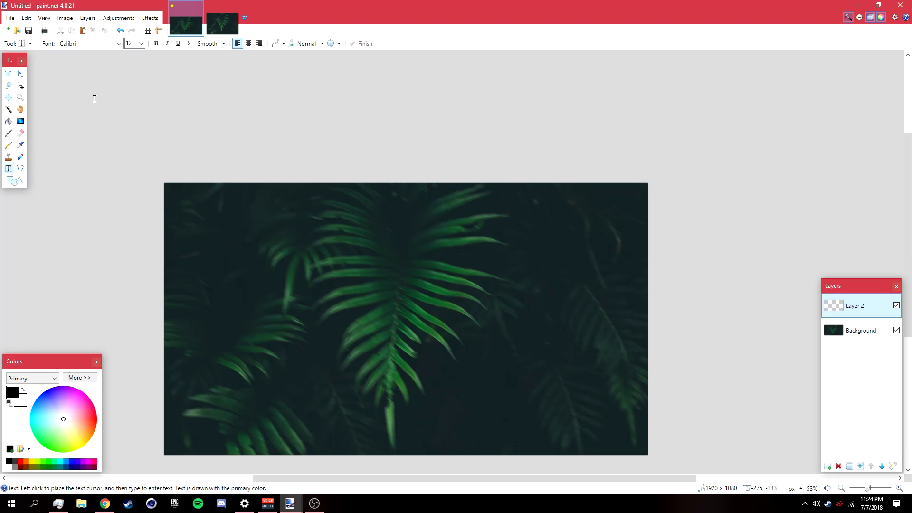
click(23, 389)
click(120, 43)
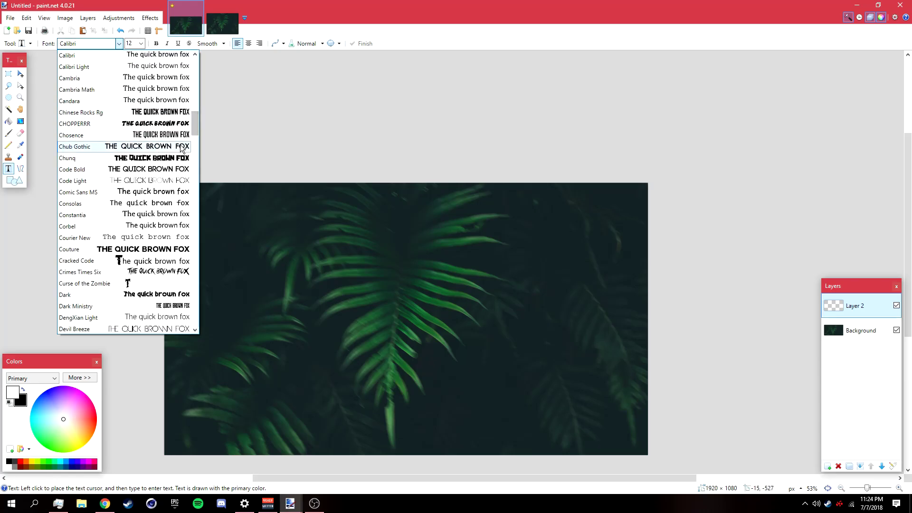
click(138, 146)
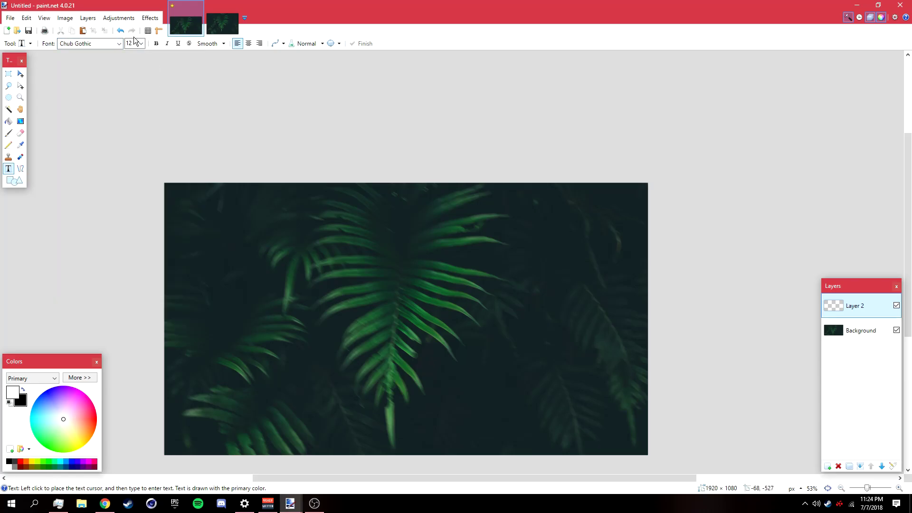
Step: Type THANKS FOR WATCHING on the canvas and set its size to 108
click(229, 228)
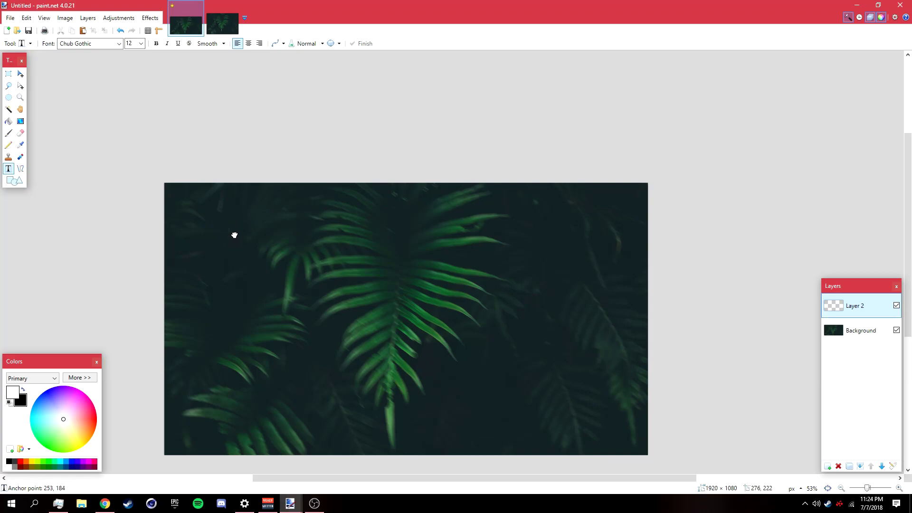
click(143, 43)
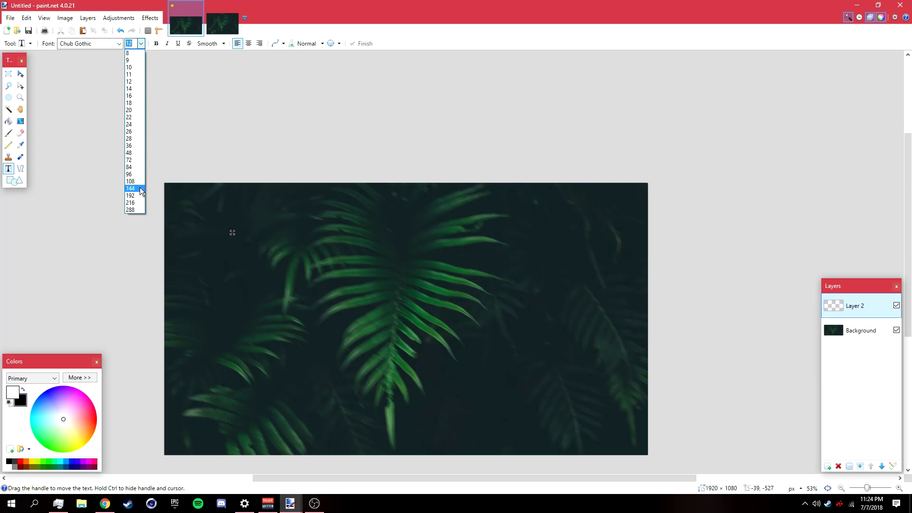
click(141, 189)
drag(233, 256, 209, 254)
text(THANKS FOR WATCHING)
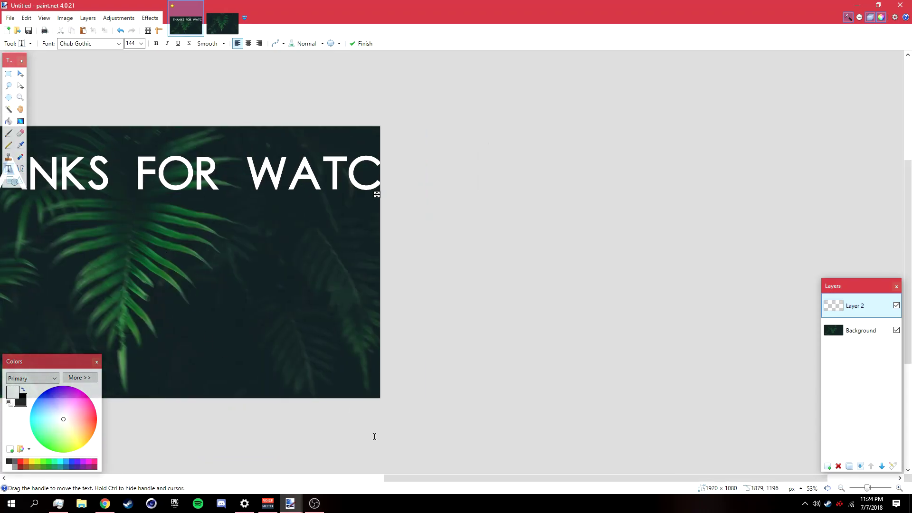
drag(474, 478, 352, 478)
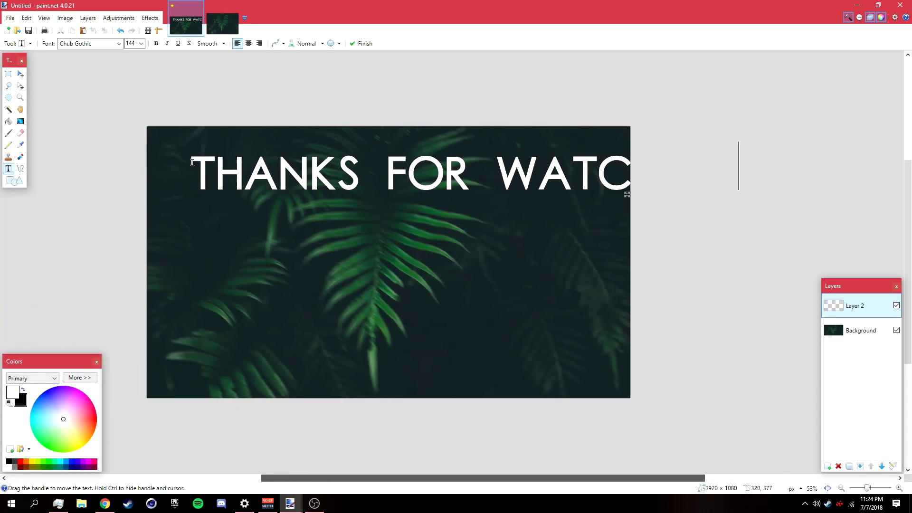
click(140, 44)
click(135, 185)
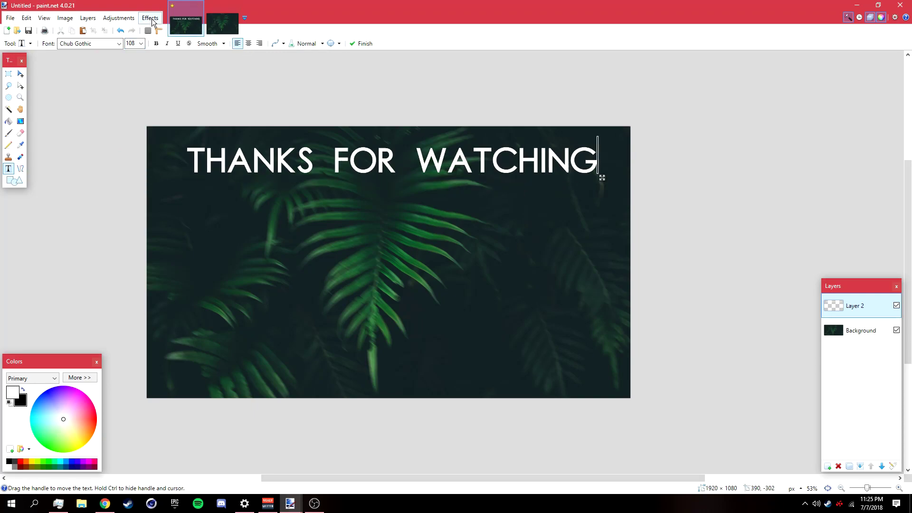
Step: Set white primary and grey secondary colours, then Magic Wand-select every title letter
click(8, 109)
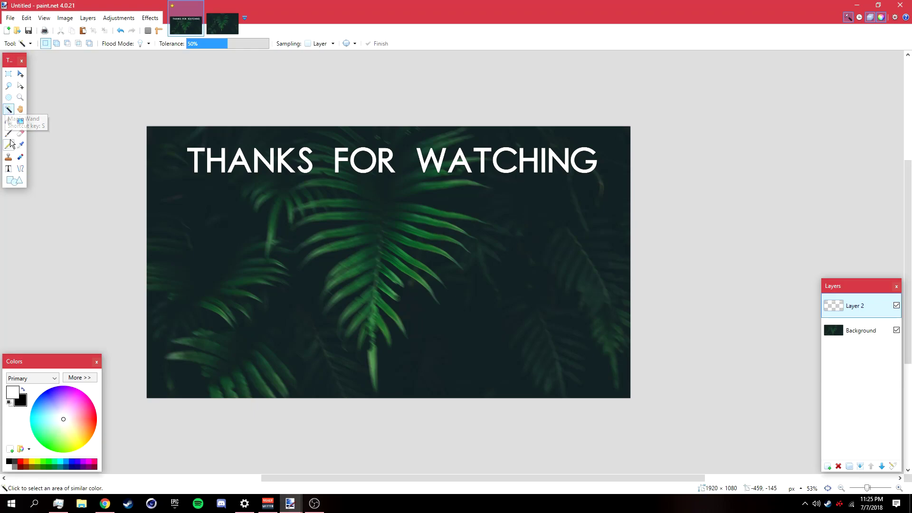
click(23, 391)
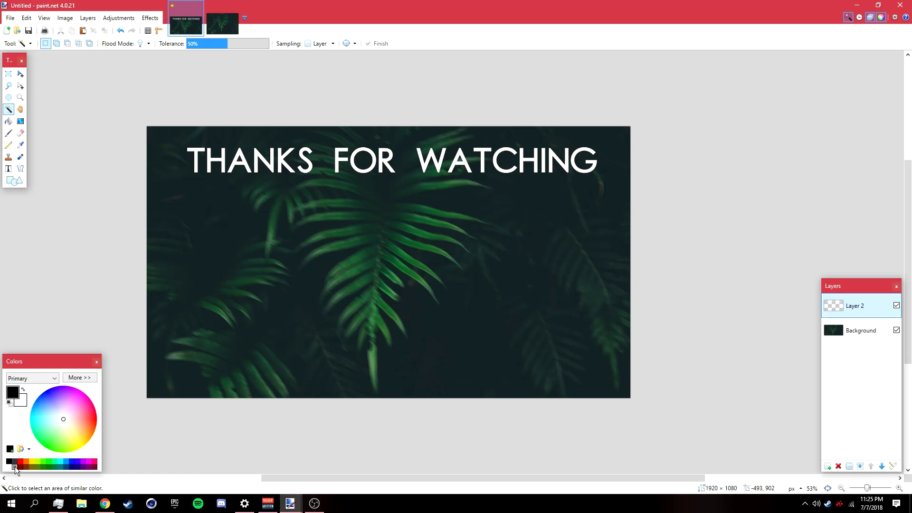
click(15, 467)
click(24, 391)
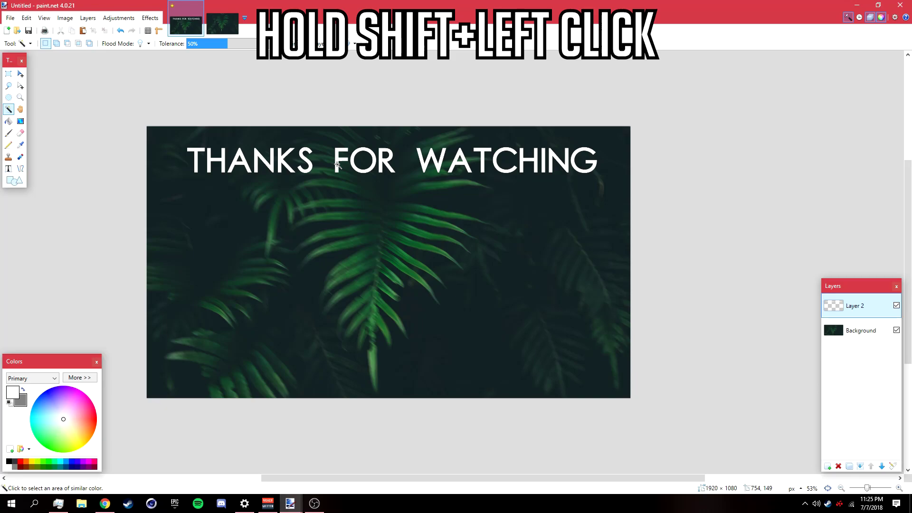
shift+click(337, 165)
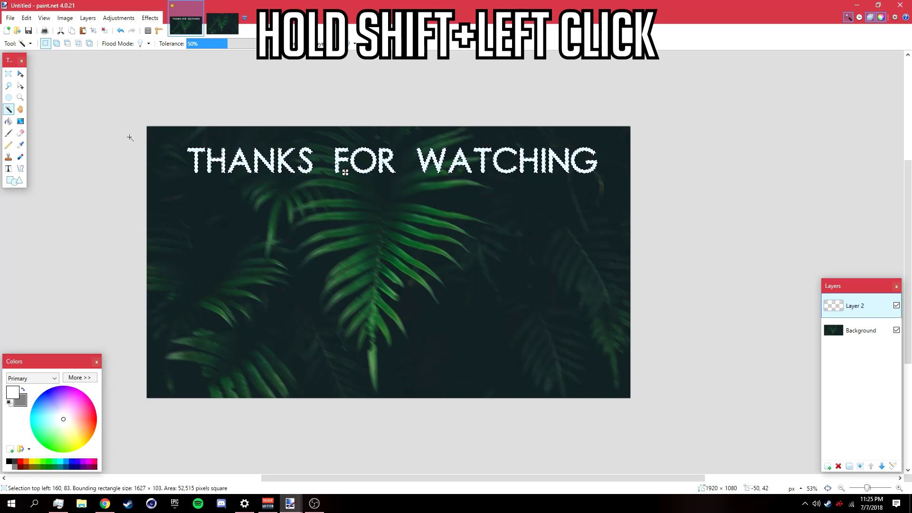
click(21, 121)
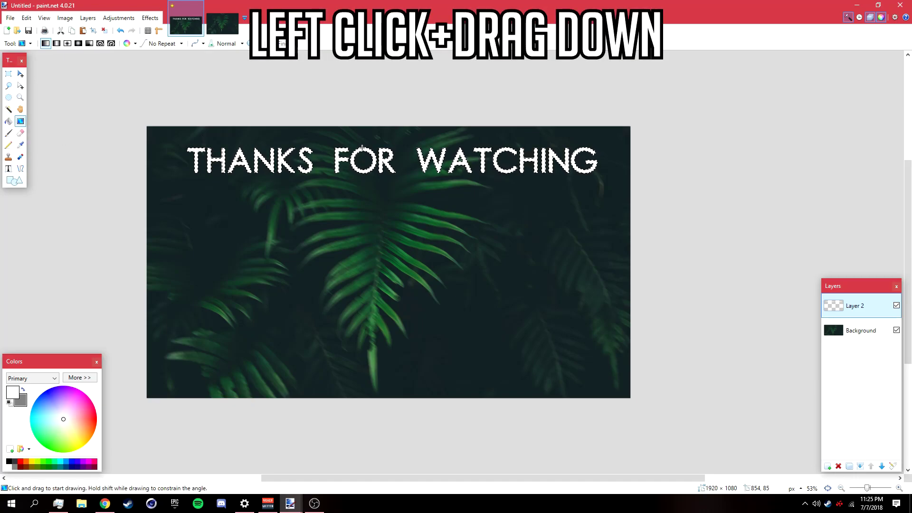
Step: Fill the selected letters with a top-to-bottom white-to-grey gradient, then deselect
drag(363, 148, 368, 186)
scroll(363, 172, up, 5)
drag(369, 87, 370, 86)
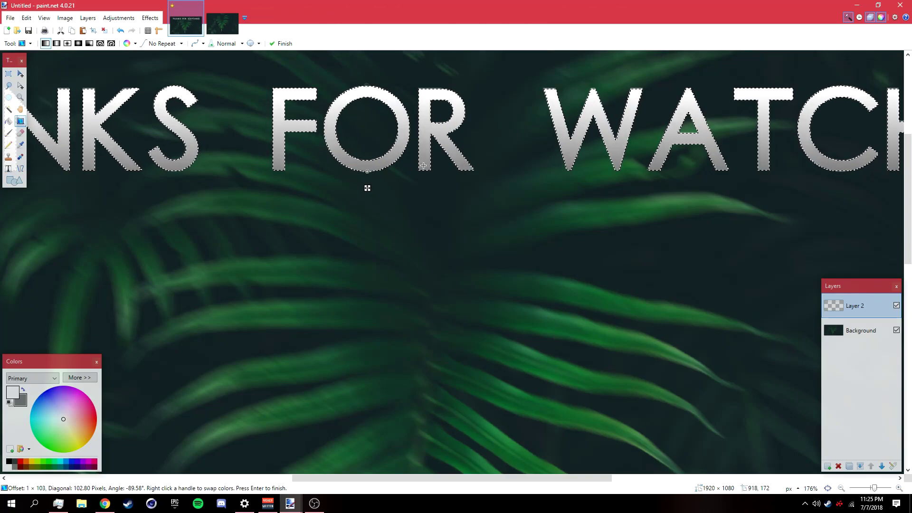
scroll(416, 156, down, 4)
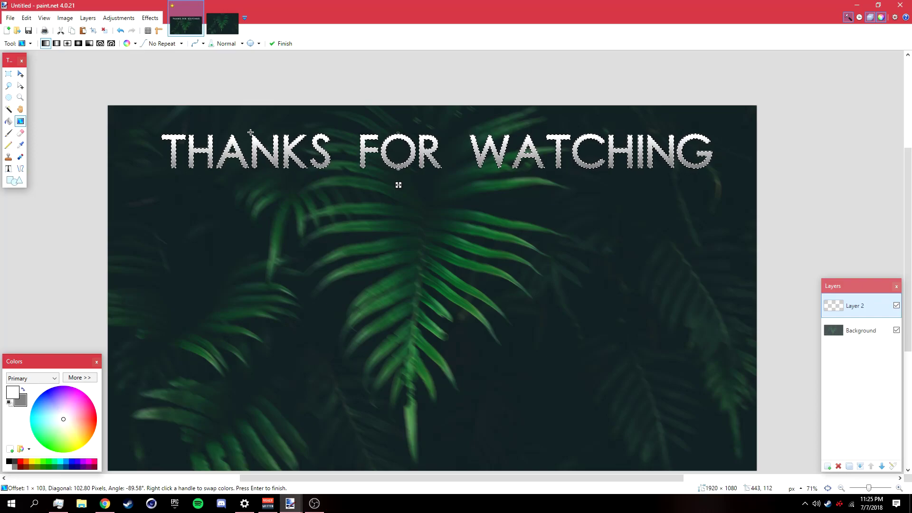
click(105, 30)
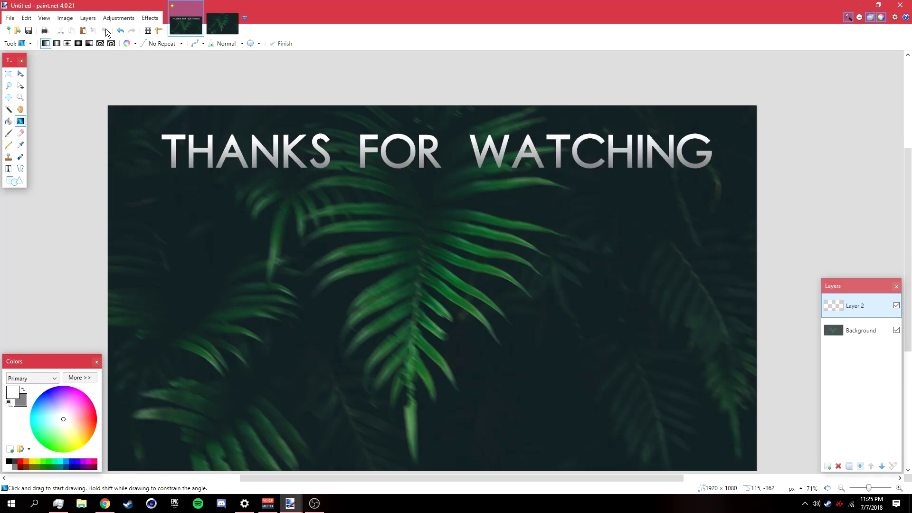
Step: Apply Glow to the title with radius 6, brightness -75 and contrast 10
click(150, 19)
mouse_move(200, 230)
click(318, 192)
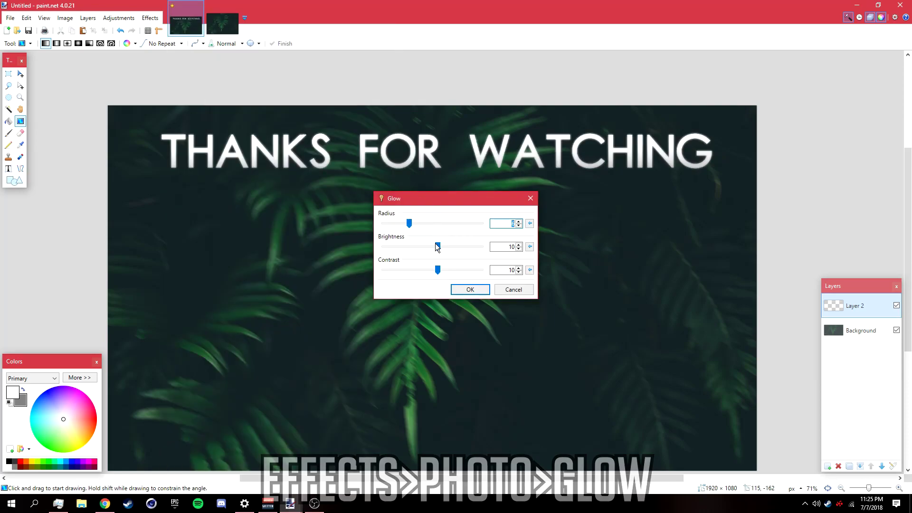
drag(437, 247, 396, 248)
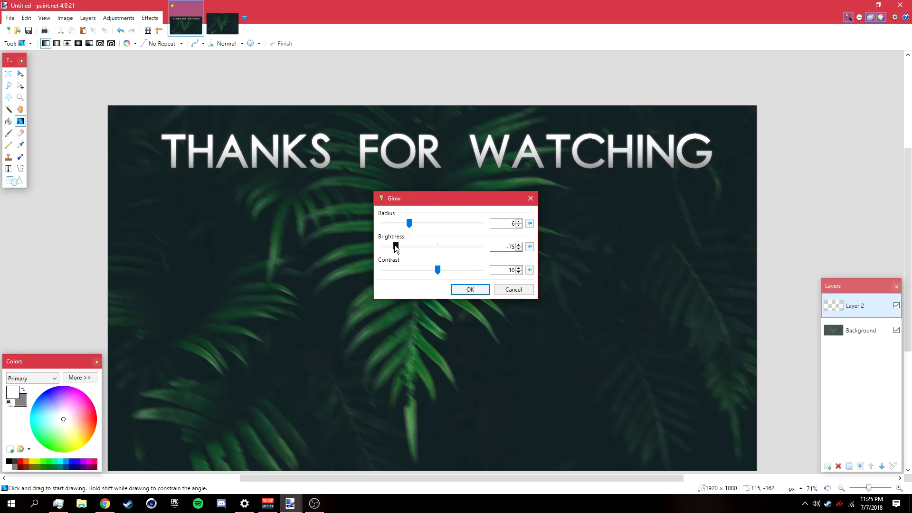
click(469, 290)
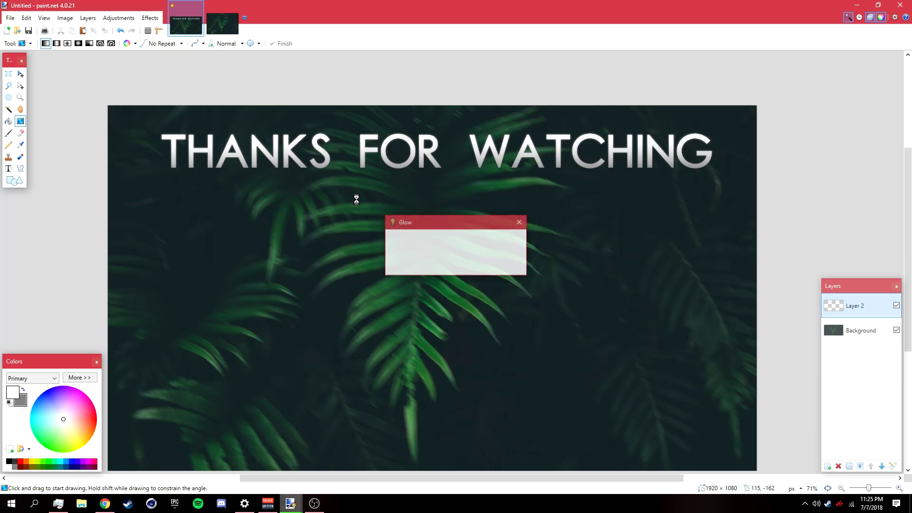
click(21, 73)
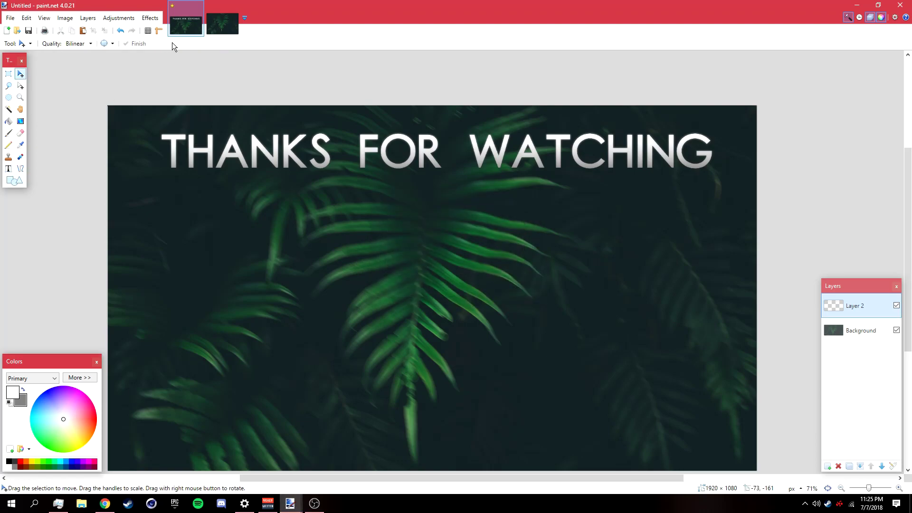
Step: Run Effects > Object Align > Center Horizontally on the title layer
click(150, 19)
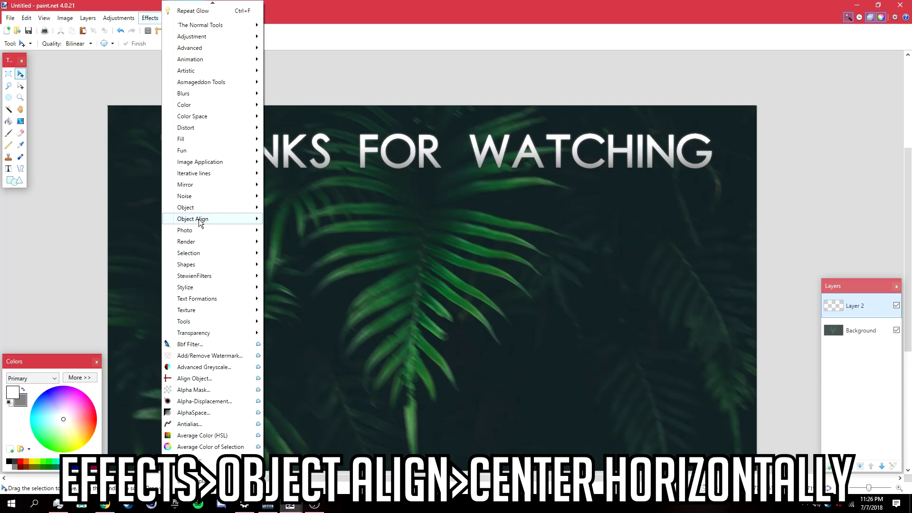
mouse_move(237, 219)
click(304, 231)
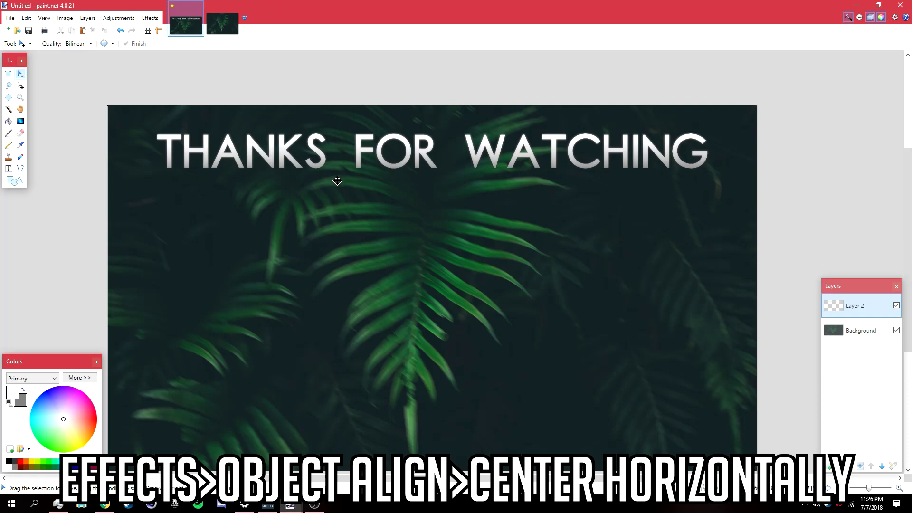
scroll(206, 140, down, 2)
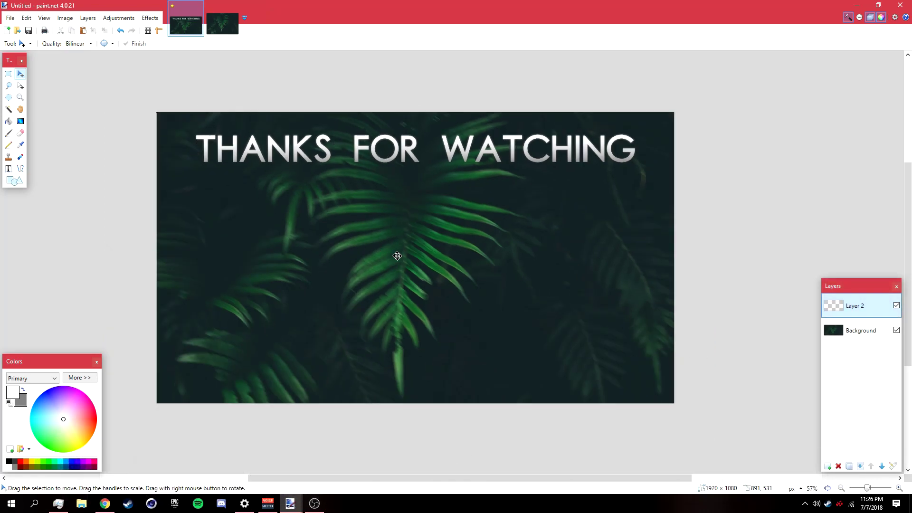
click(827, 466)
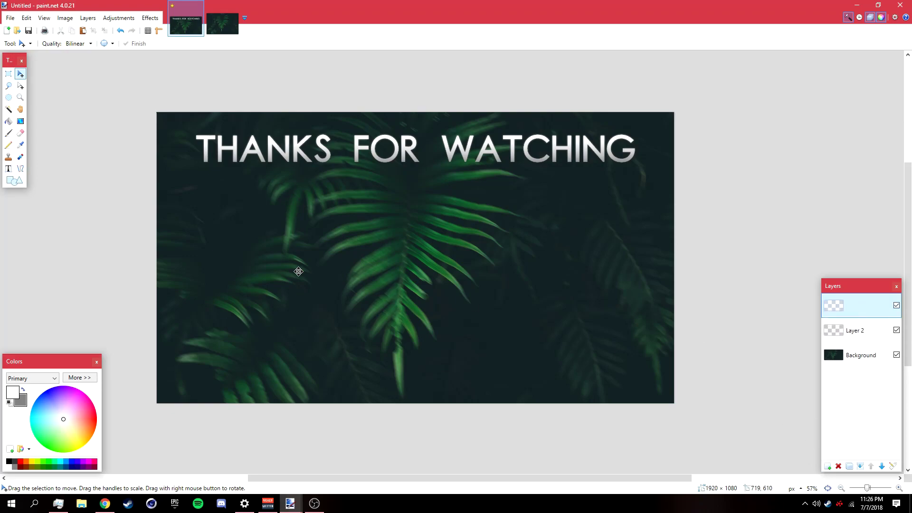
click(8, 169)
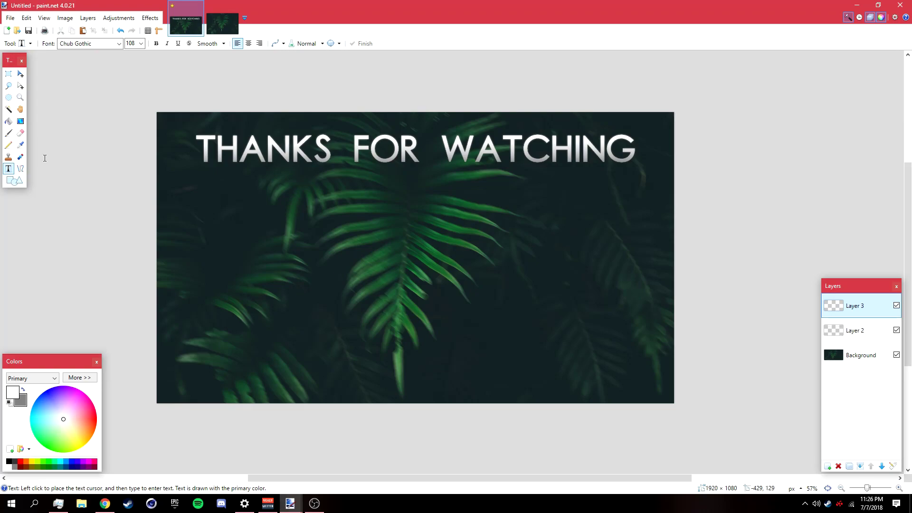
click(264, 313)
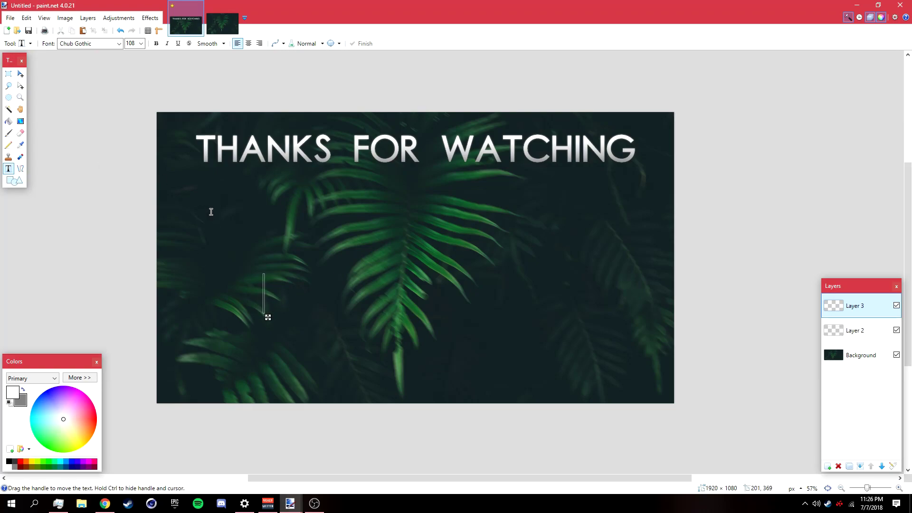
text(@TIMMYT)
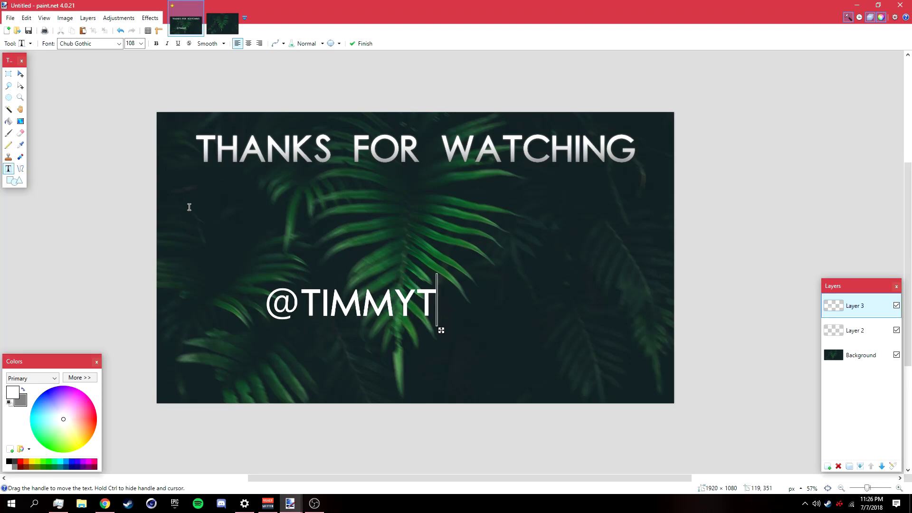
text(ACO)
click(119, 44)
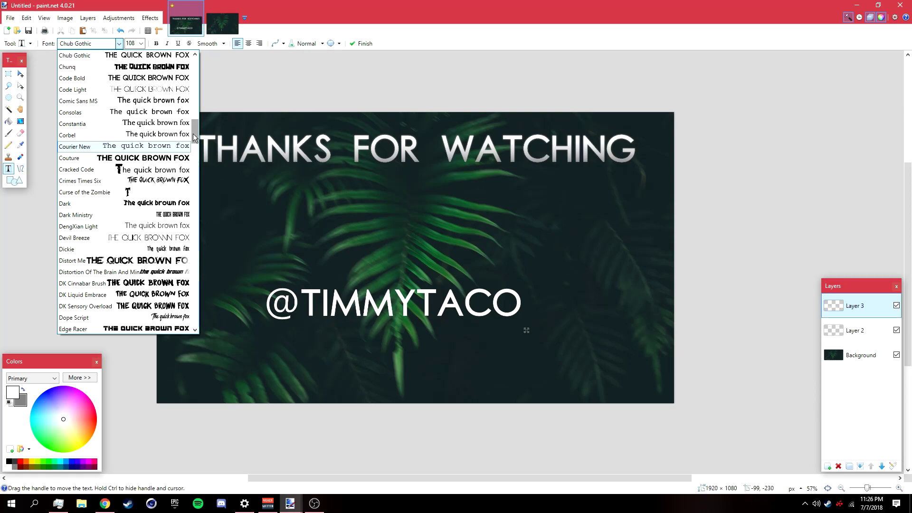
scroll(160, 151, down, 20)
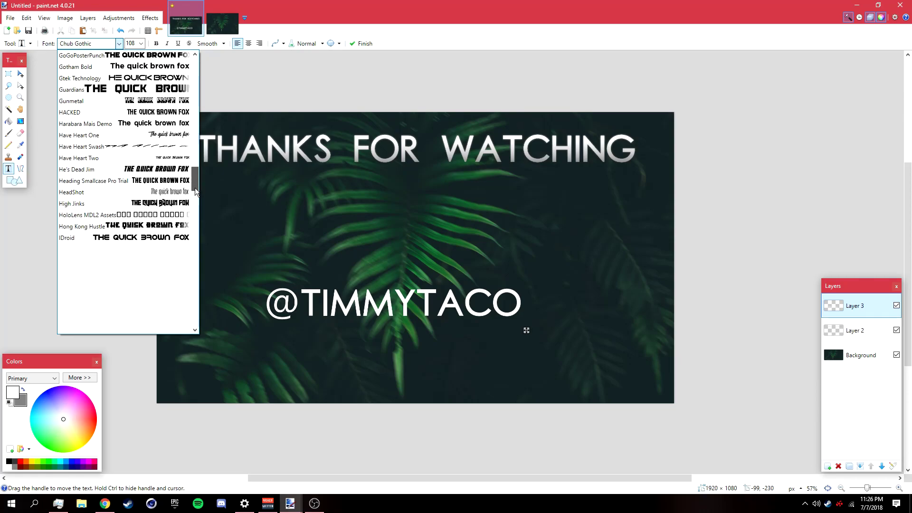
click(157, 112)
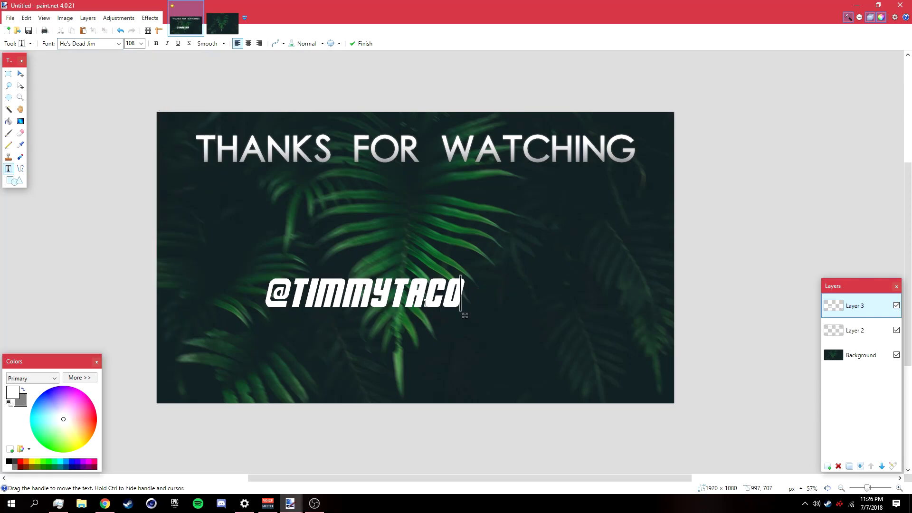
mouse_move(466, 316)
mouse_down()
mouse_move(426, 342)
mouse_move(448, 335)
mouse_move(452, 316)
mouse_up()
scroll(424, 326, up, 2)
scroll(452, 315, down, 2)
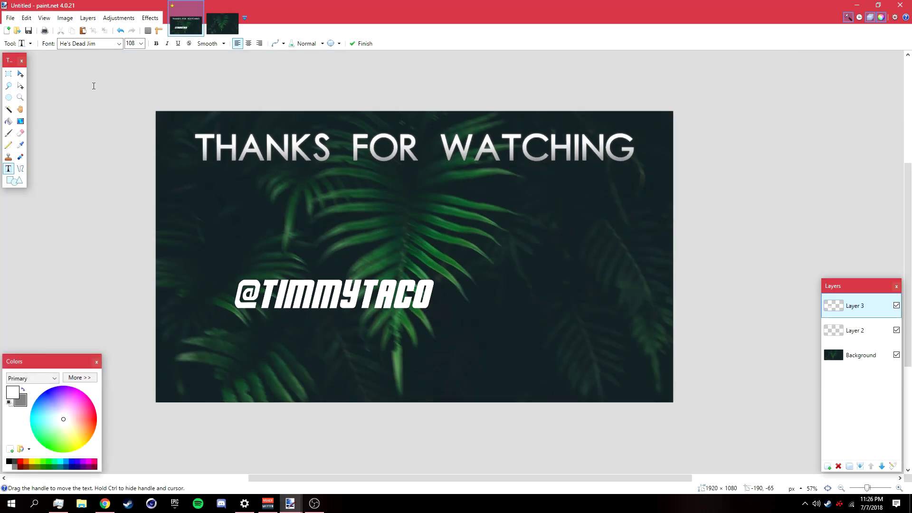
Step: Open the Instagram Circle Logo and Twitter Circle Logo images together
click(6, 22)
click(18, 41)
click(120, 99)
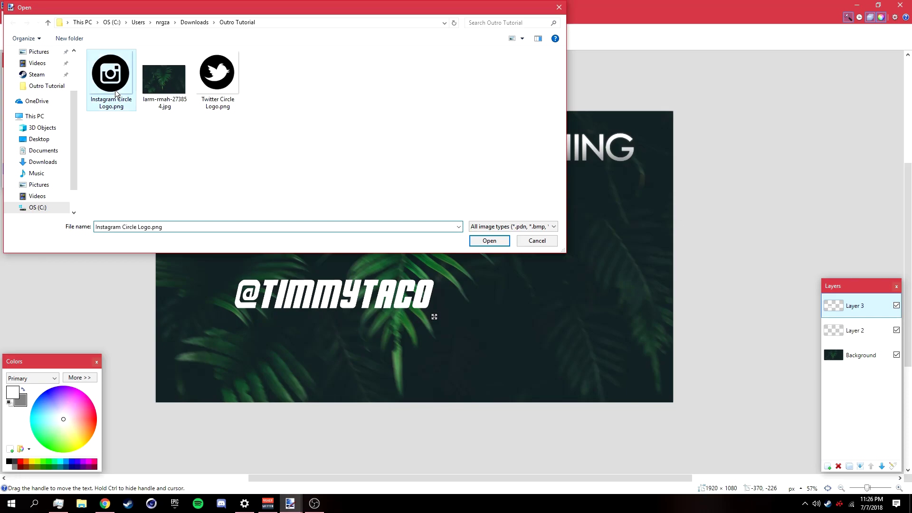
ctrl+click(223, 76)
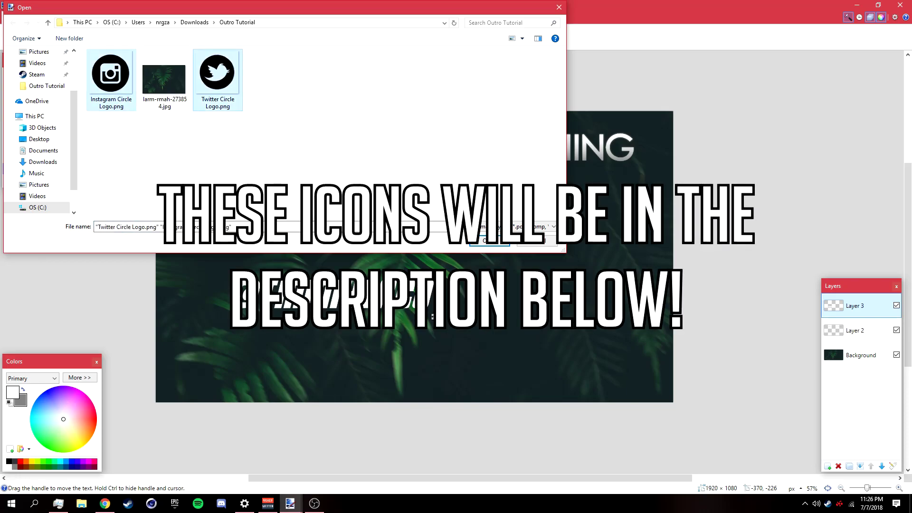
click(484, 240)
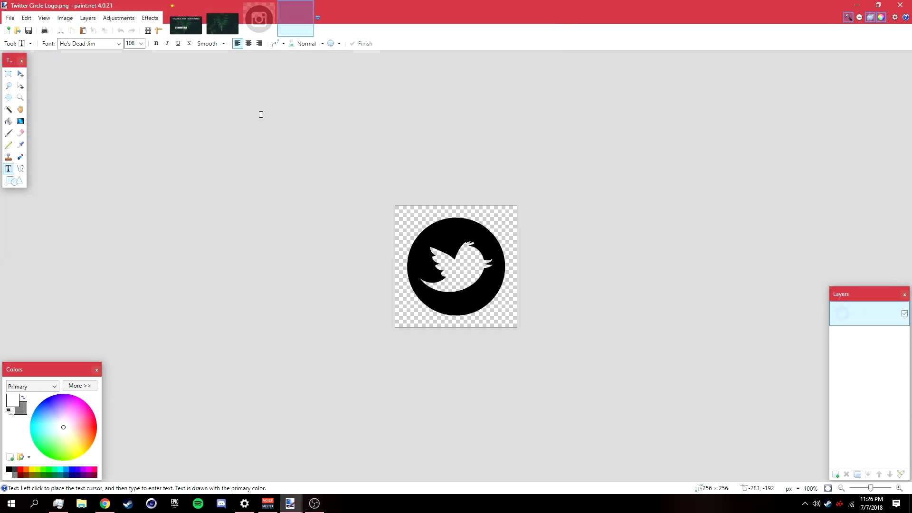
Step: Copy the whole Instagram logo and return to the outro image
click(271, 30)
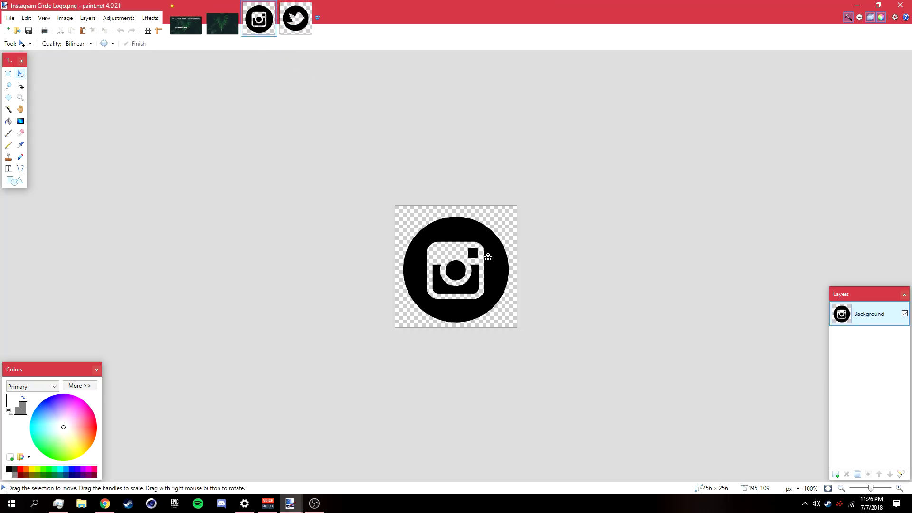
key(ctrl+c)
click(195, 30)
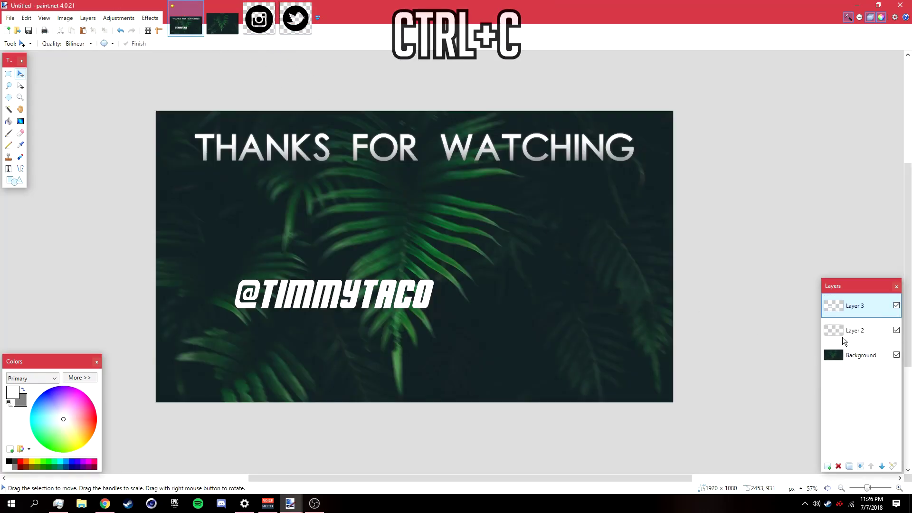
key(ctrl+shift+v)
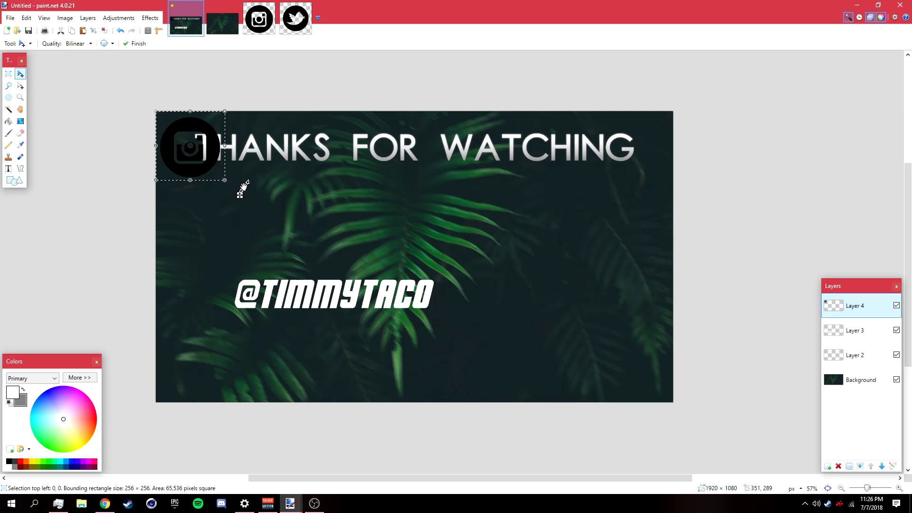
drag(198, 161, 202, 304)
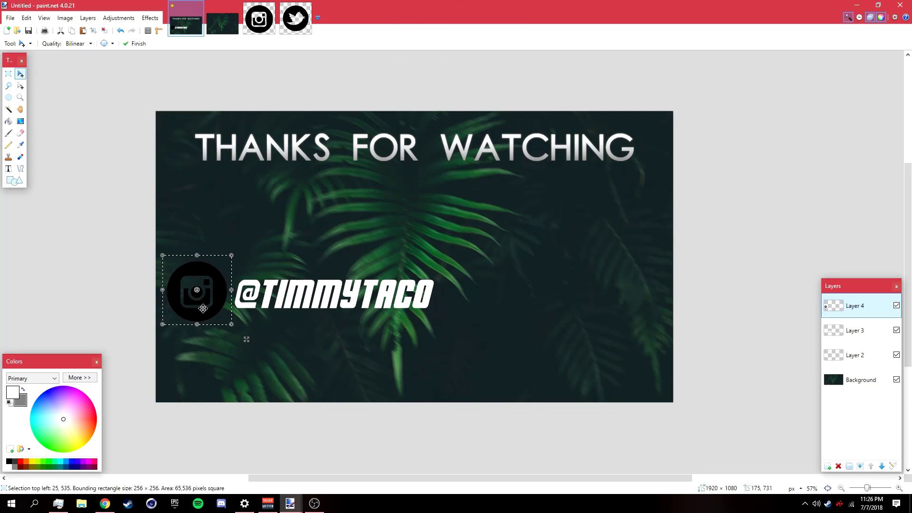
click(126, 43)
Step: Copy the Twitter logo into the outro on a new layer, placed under the Instagram logo
click(296, 19)
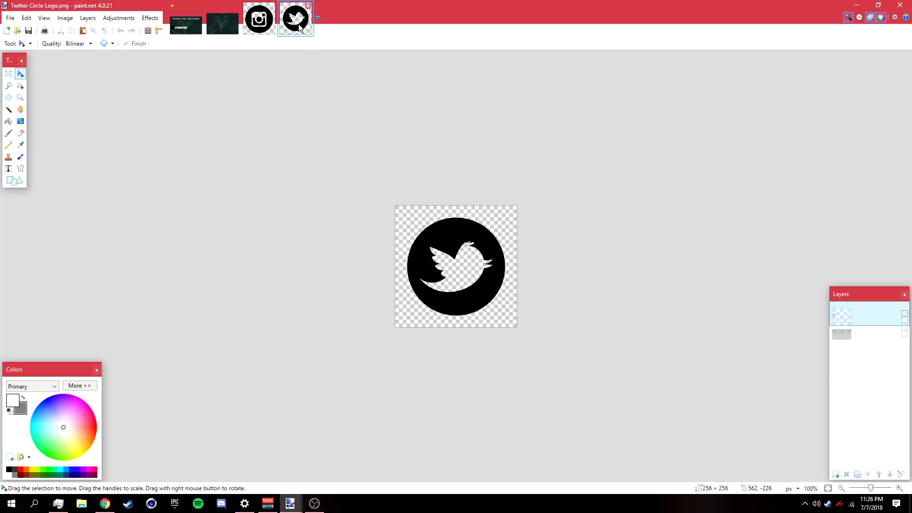
key(ctrl+a)
key(ctrl+Tab)
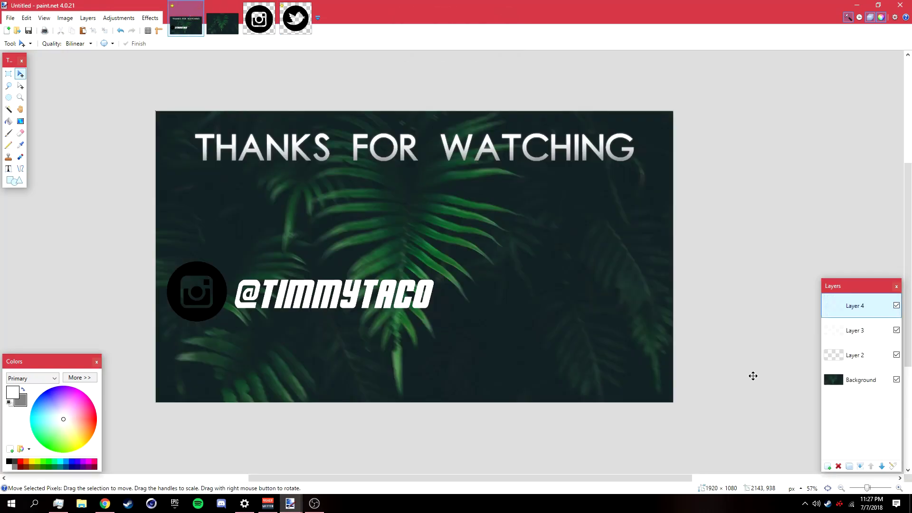
key(ctrl+shift+n)
key(ctrl+v)
drag(200, 156, 212, 373)
scroll(208, 371, up, 2)
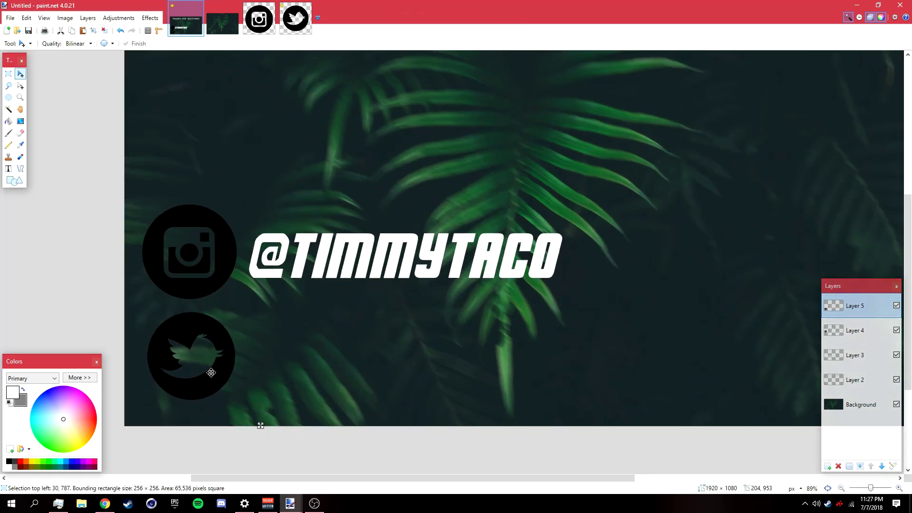
scroll(210, 373, up, 2)
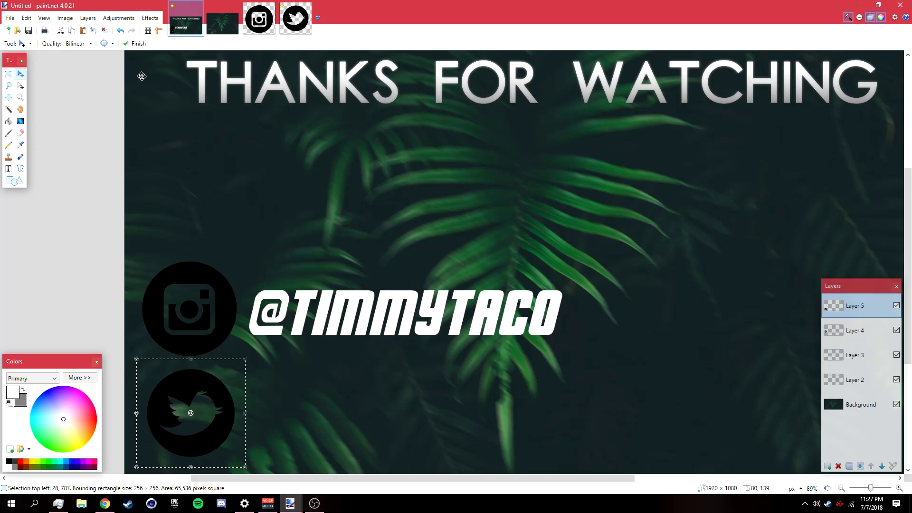
click(104, 30)
scroll(621, 331, down, 3)
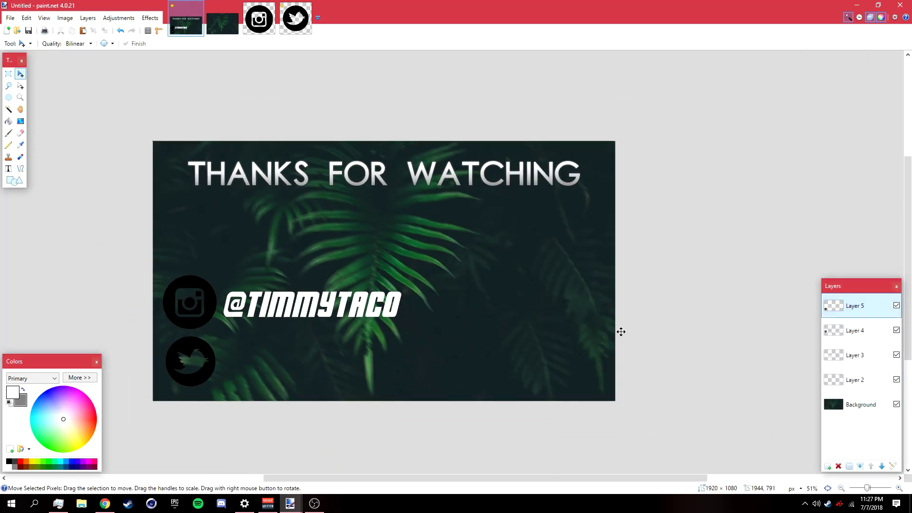
Step: Magic Wand-select the black Twitter circle, excluding the bird
click(8, 109)
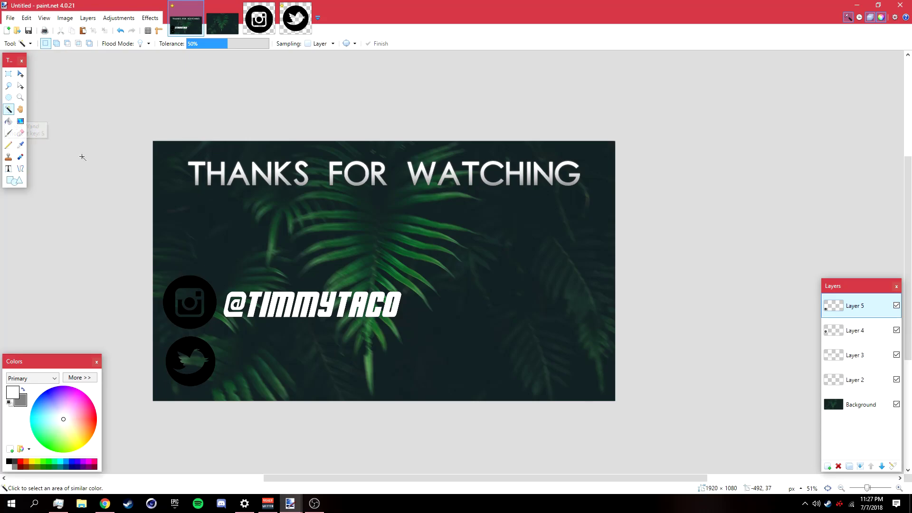
shift+click(209, 313)
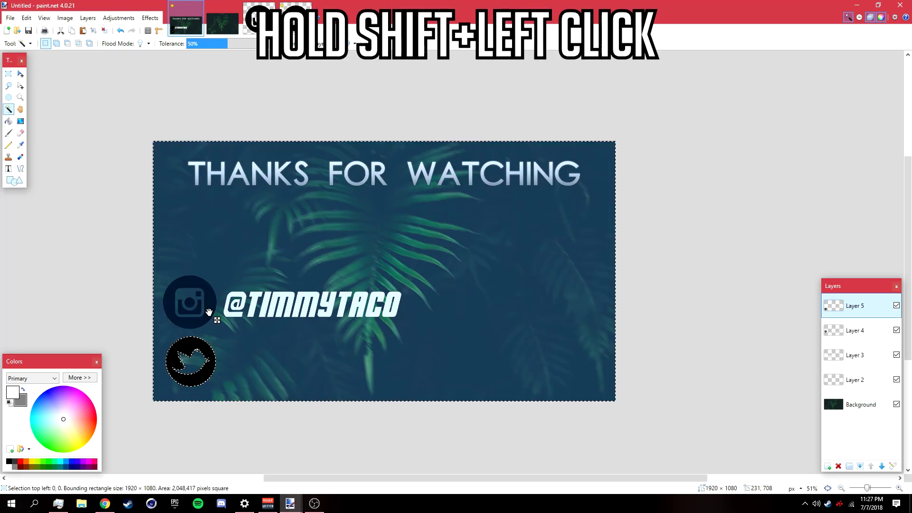
key(ctrl+d)
shift+click(206, 374)
scroll(204, 372, up, 4)
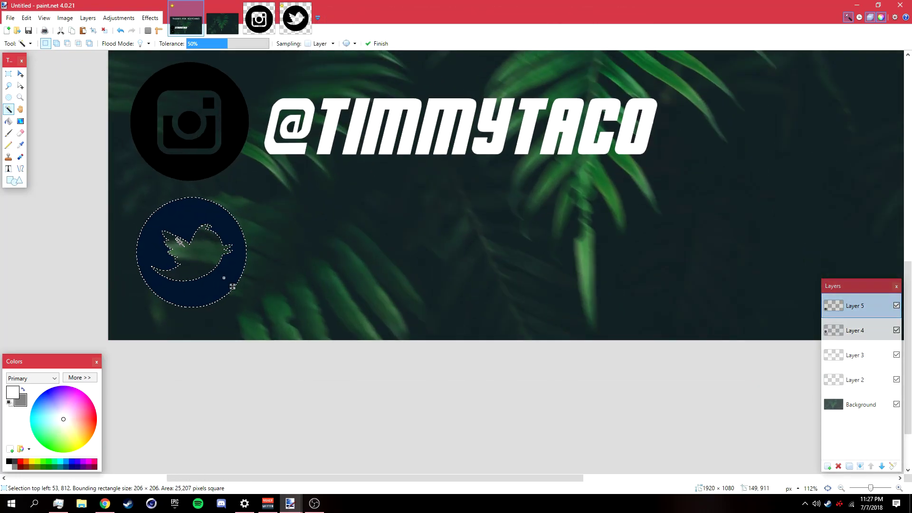
Step: Fill the selected Twitter circle with a white-to-grey gradient from top to bottom
click(21, 122)
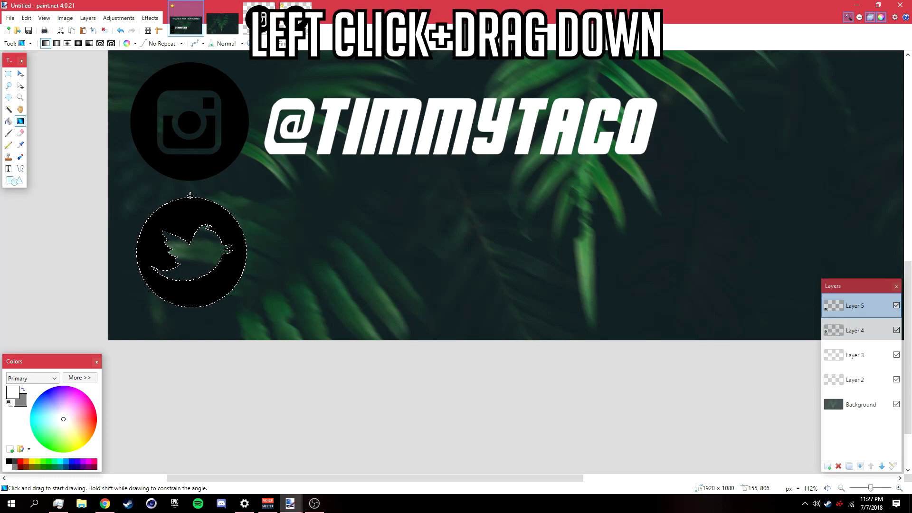
drag(187, 196, 190, 307)
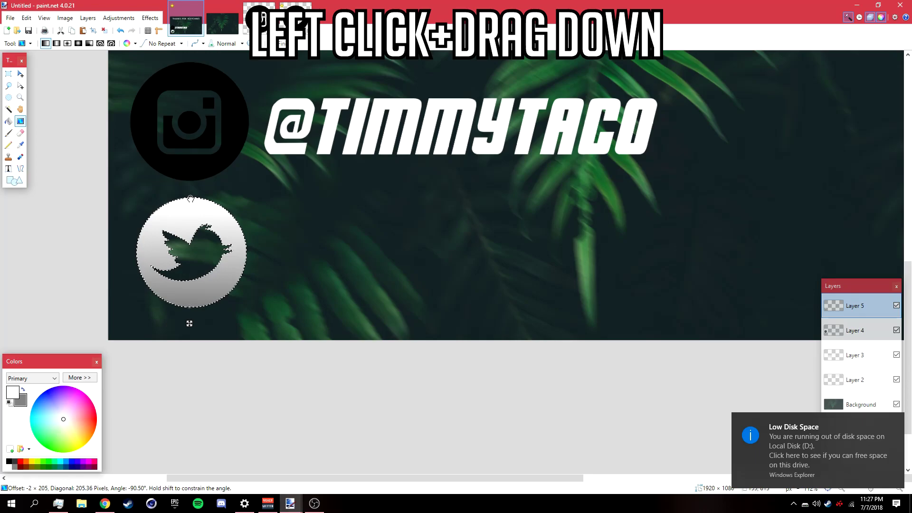
click(104, 32)
scroll(370, 217, down, 2)
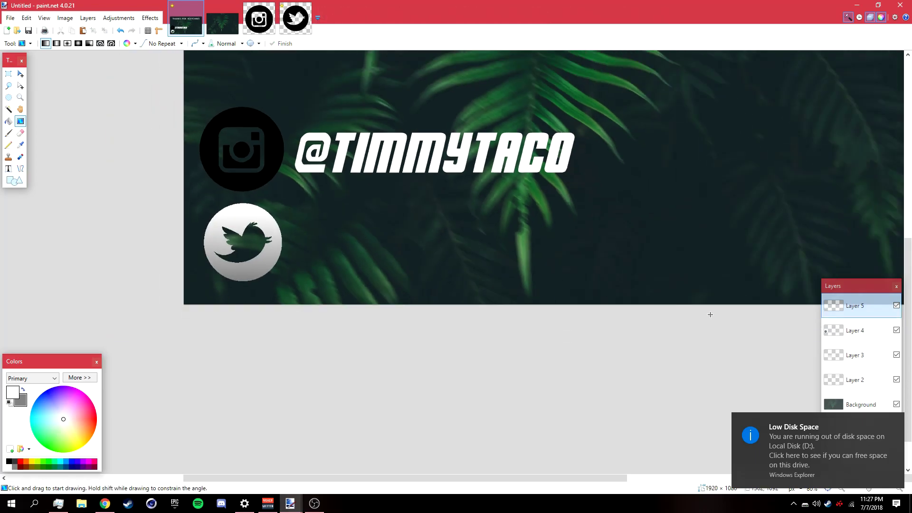
click(855, 330)
Step: Magic Wand-select the black Instagram circle and fill it with a white-to-grey gradient
click(8, 109)
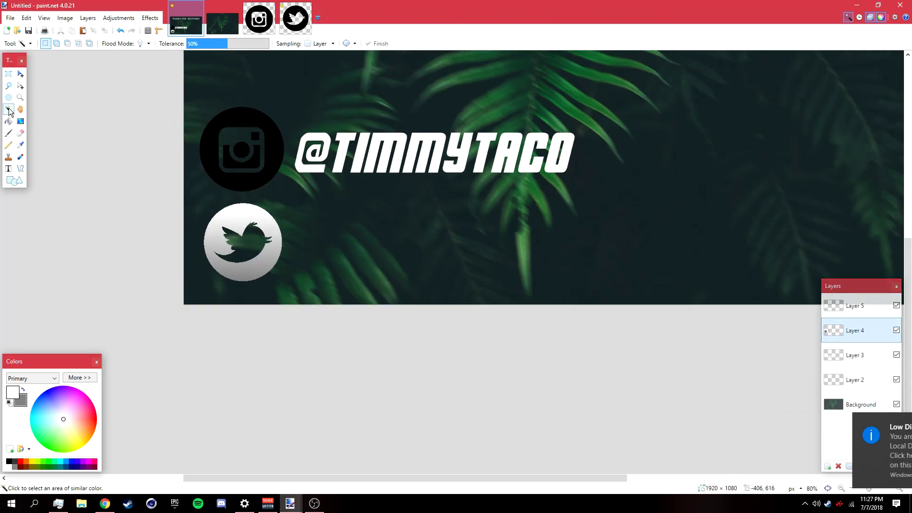
shift+click(275, 157)
click(21, 121)
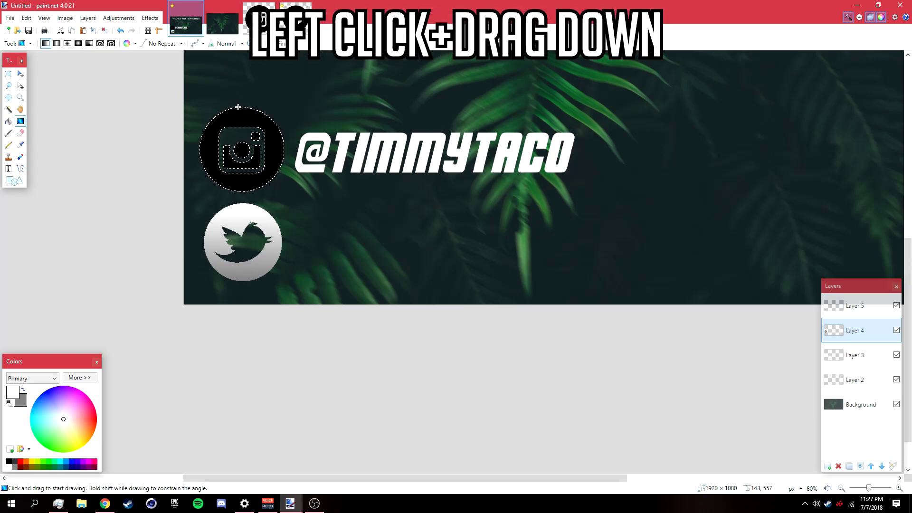
drag(238, 107, 241, 193)
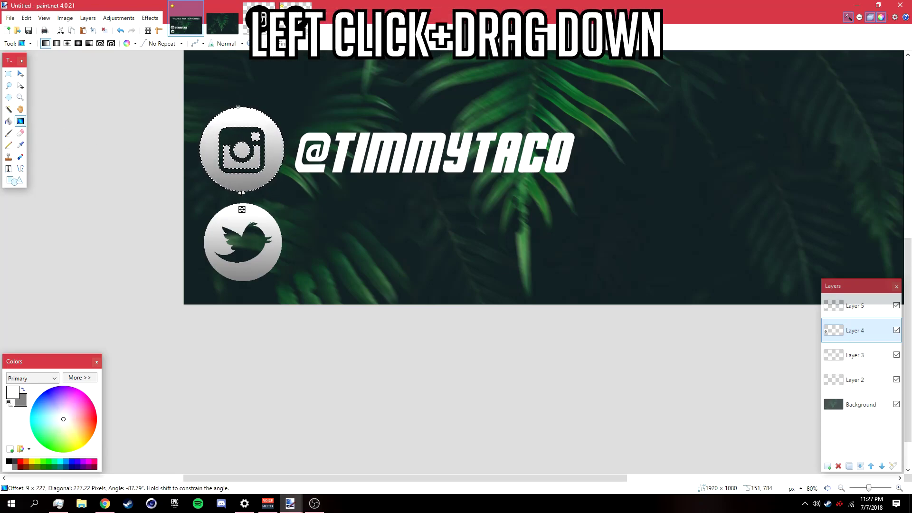
key(ctrl+d)
scroll(322, 165, down, 3)
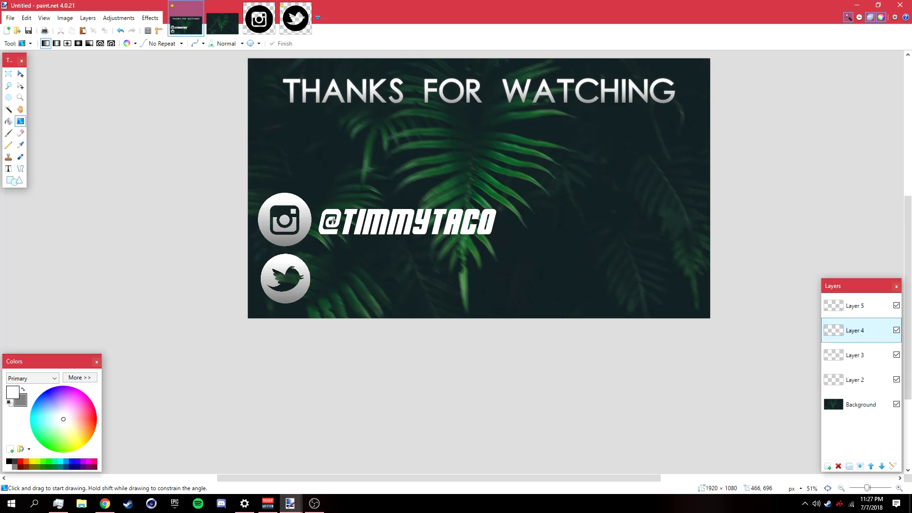
click(21, 74)
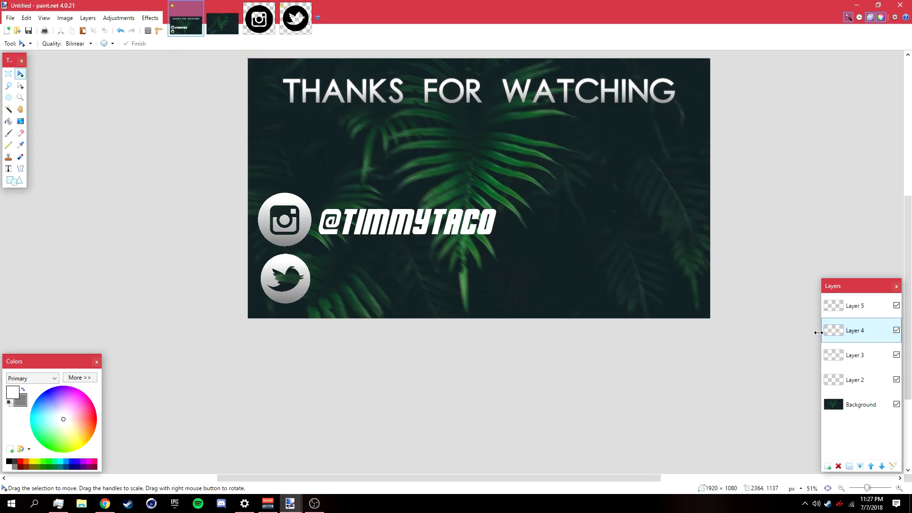
click(854, 357)
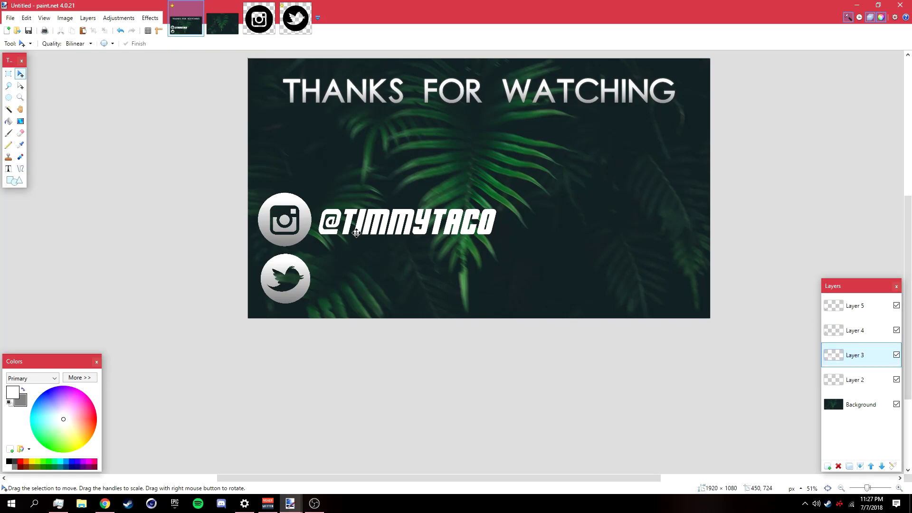
click(896, 356)
click(895, 356)
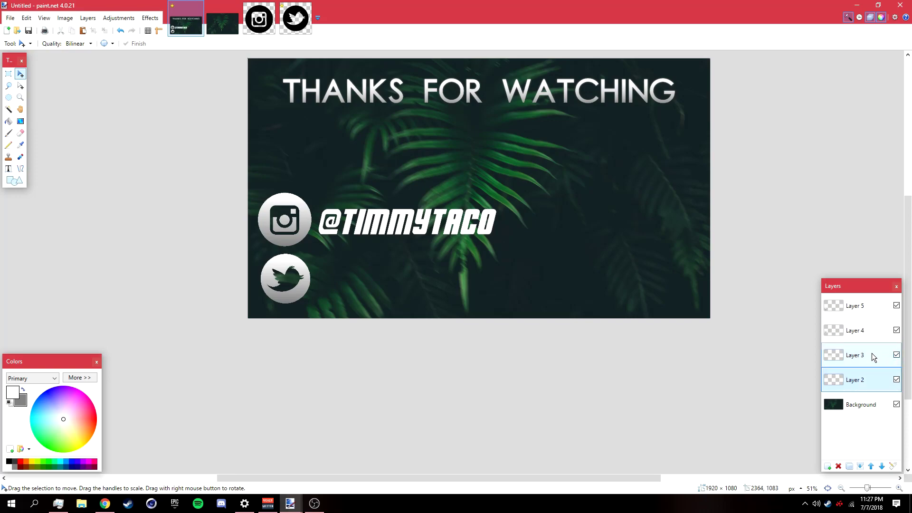
click(850, 466)
drag(402, 216, 402, 272)
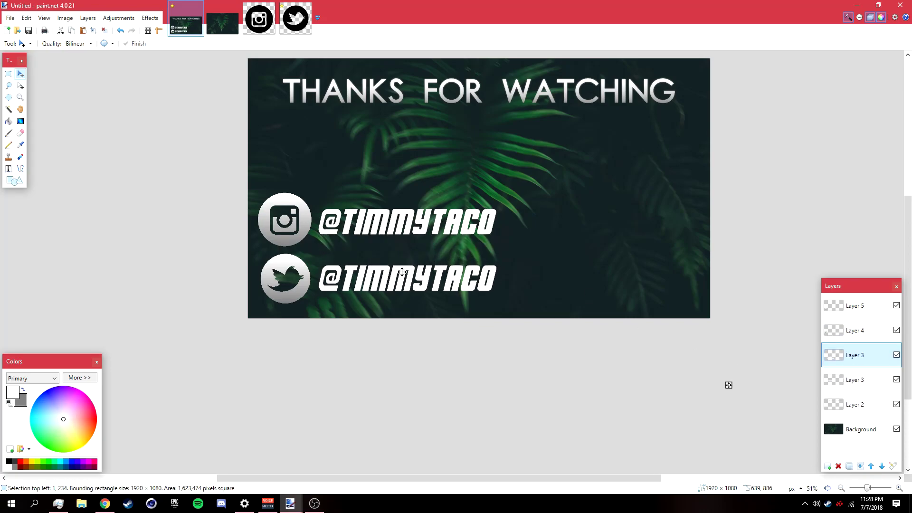
scroll(321, 274, up, 4)
drag(321, 274, 319, 279)
scroll(352, 277, down, 2)
scroll(381, 295, up, 3)
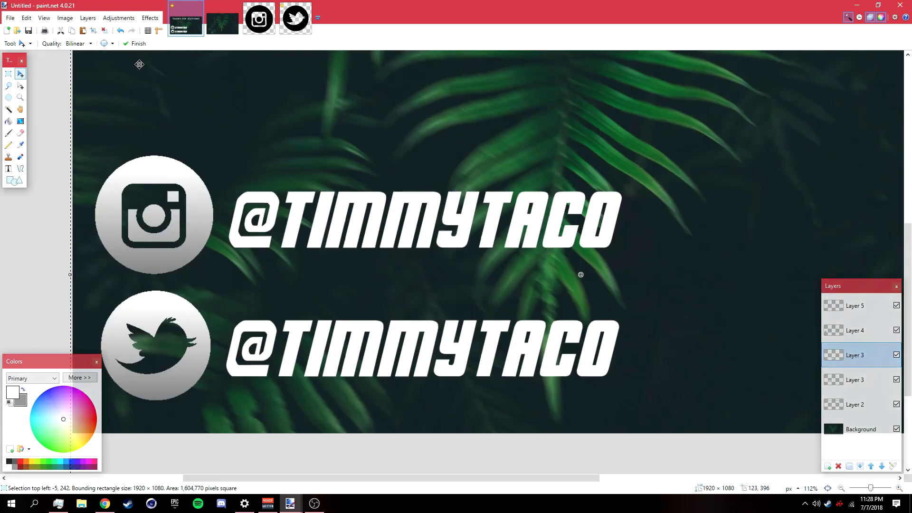
key(ctrl+d)
Step: Nudge the copied handle up 4 pixels to align it, then deselect
key(alt+Page_Down)
key(ctrl+a)
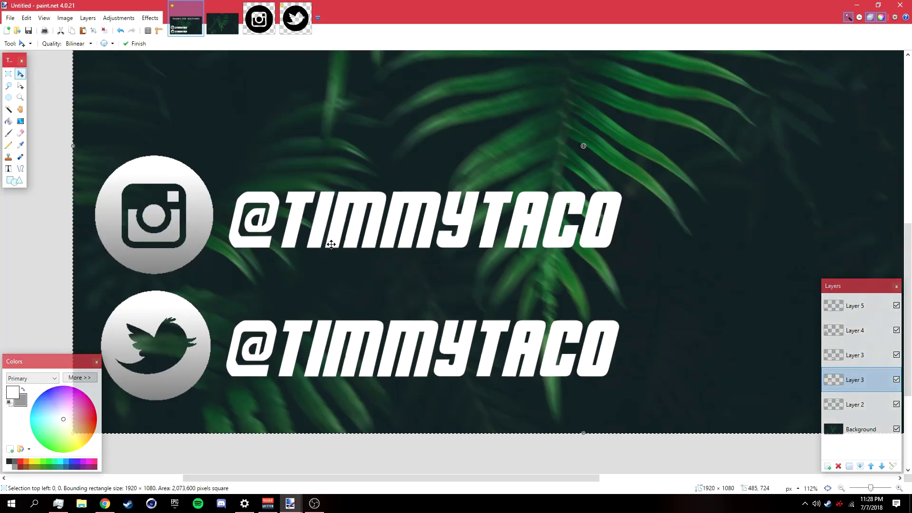
key(Up)
key(Up)
key(Up)
key(Up)
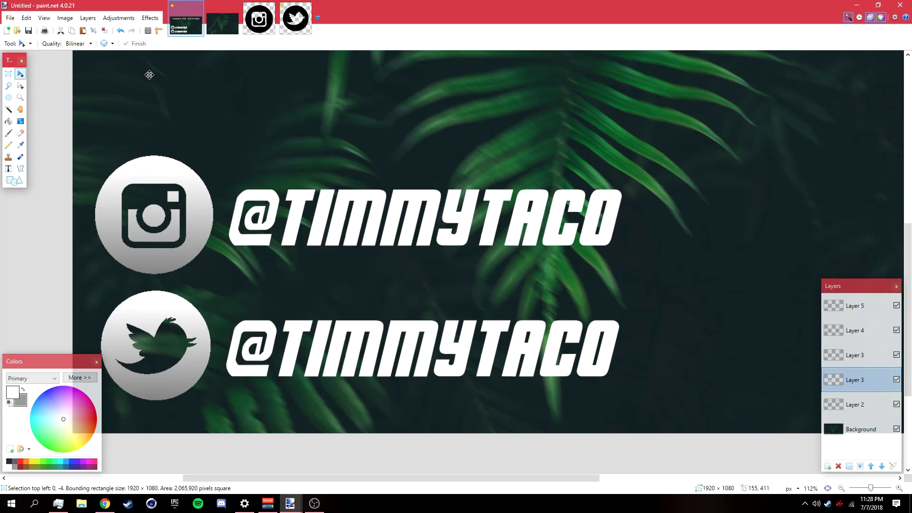
click(108, 34)
ctrl+scroll(366, 274, down, 4)
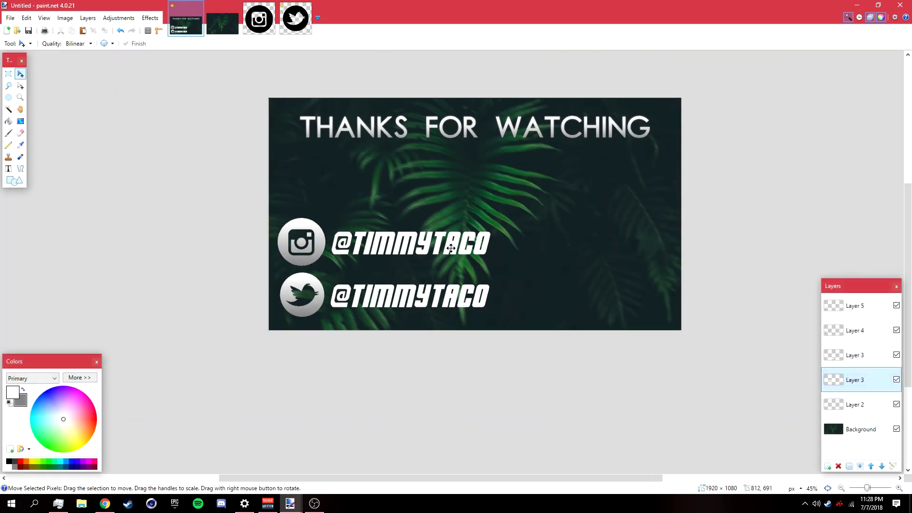
drag(366, 479, 383, 479)
ctrl+scroll(442, 250, up, 3)
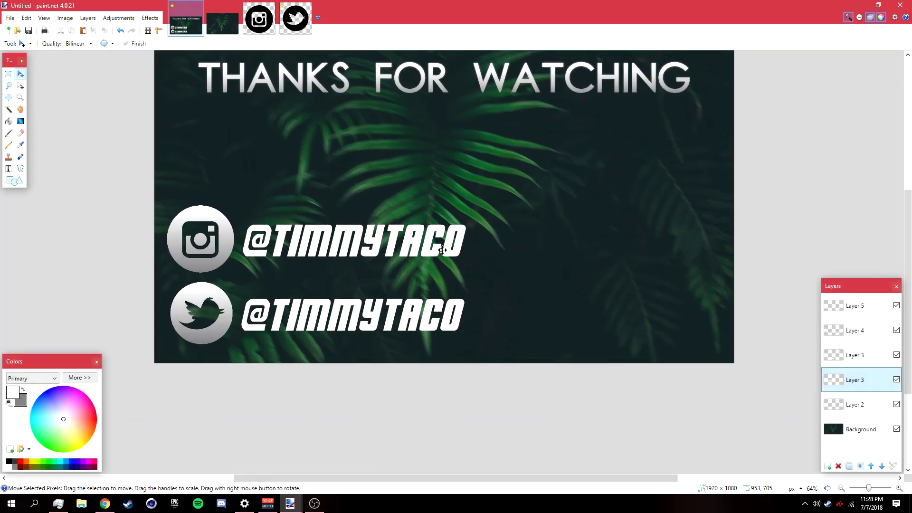
scroll(494, 211, up, 2)
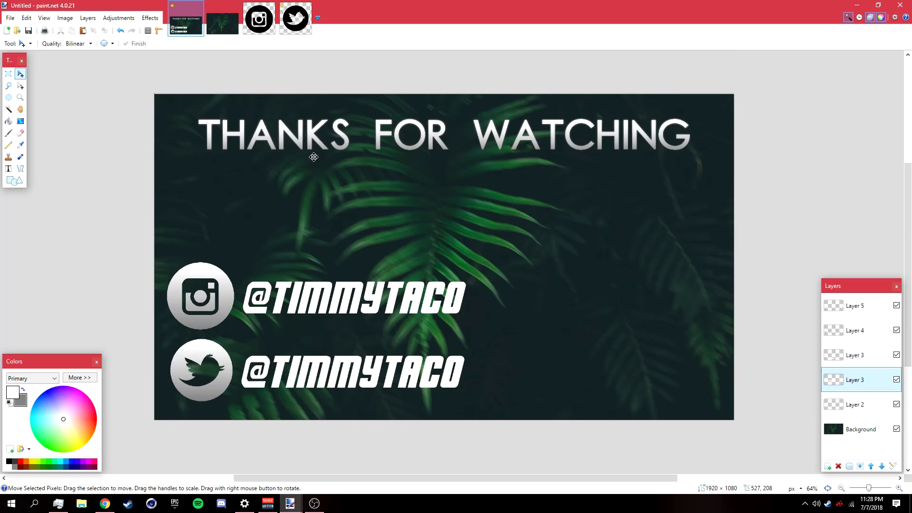
Step: Start Save As in the Pictures folder with PNG as the file type
click(10, 17)
click(29, 102)
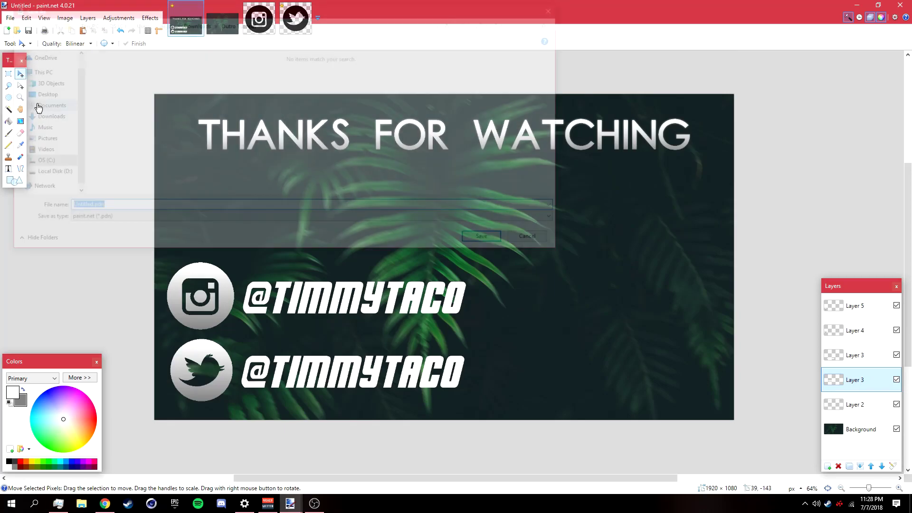
click(41, 163)
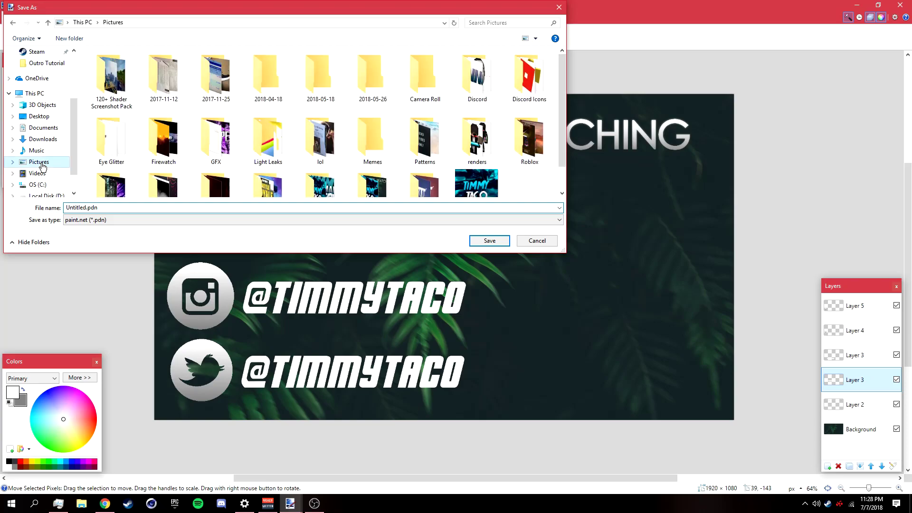
click(147, 219)
click(85, 258)
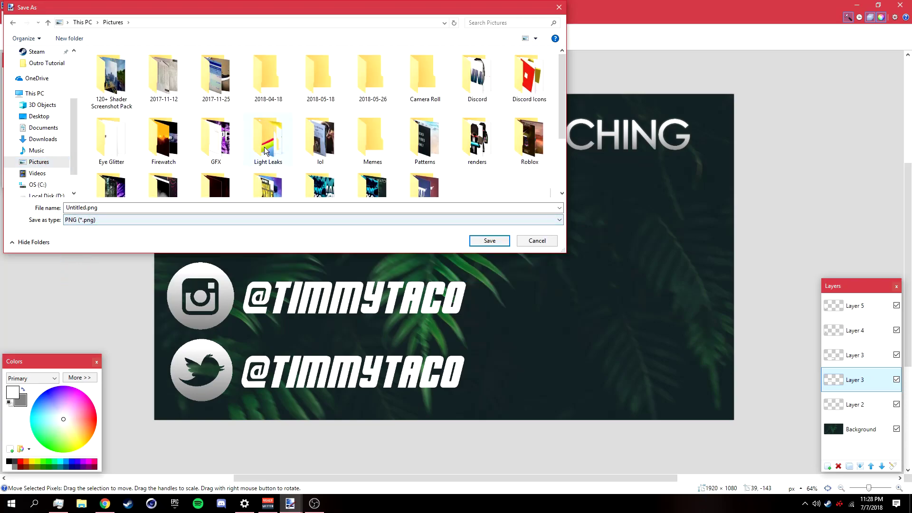
scroll(323, 123, down, 2)
Step: Name the file Outro, accept the PNG settings, and flatten the image to save
double_click(452, 209)
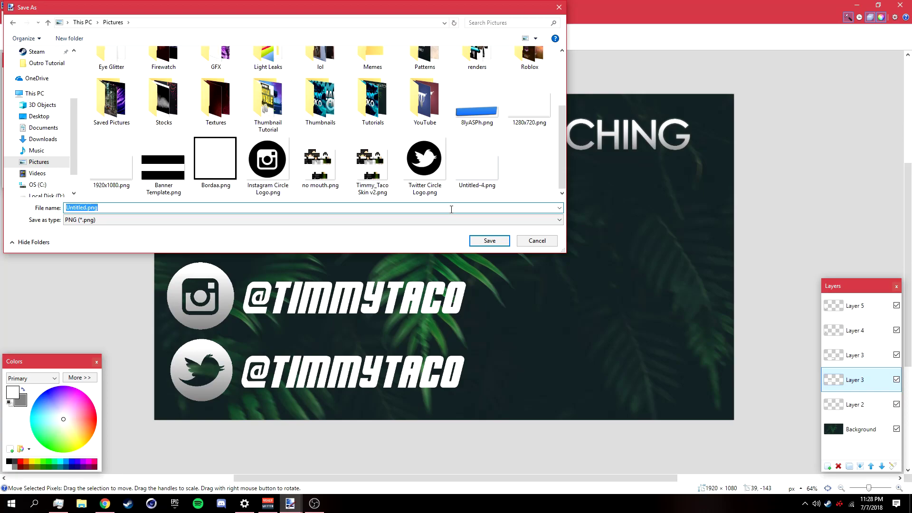
text(Outro)
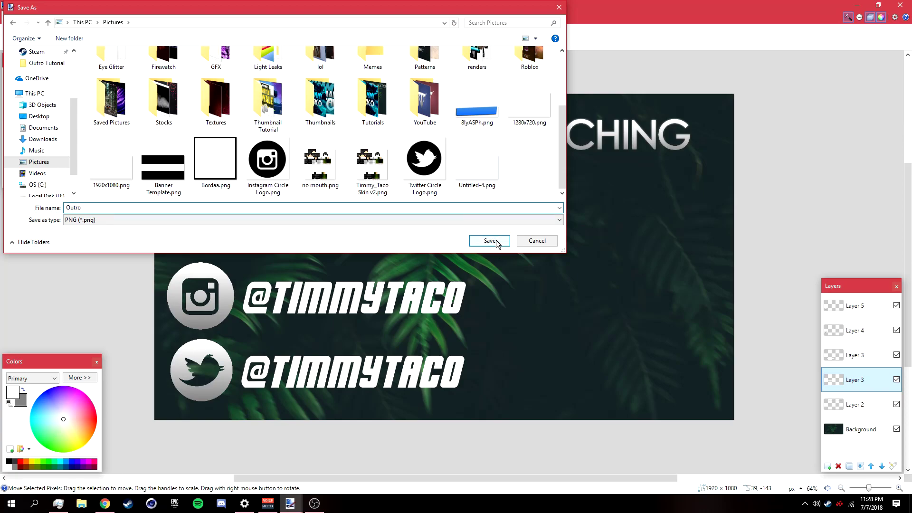
click(490, 241)
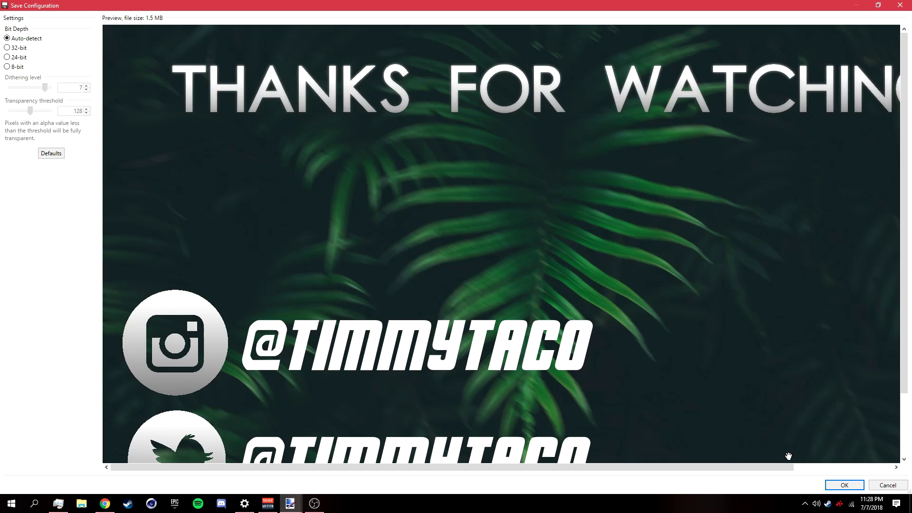
click(844, 486)
click(459, 269)
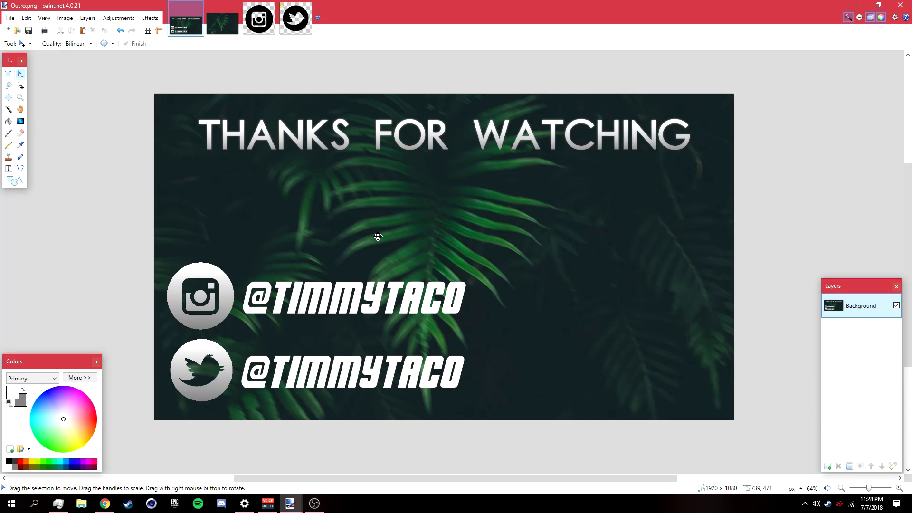
scroll(378, 236, down, 1)
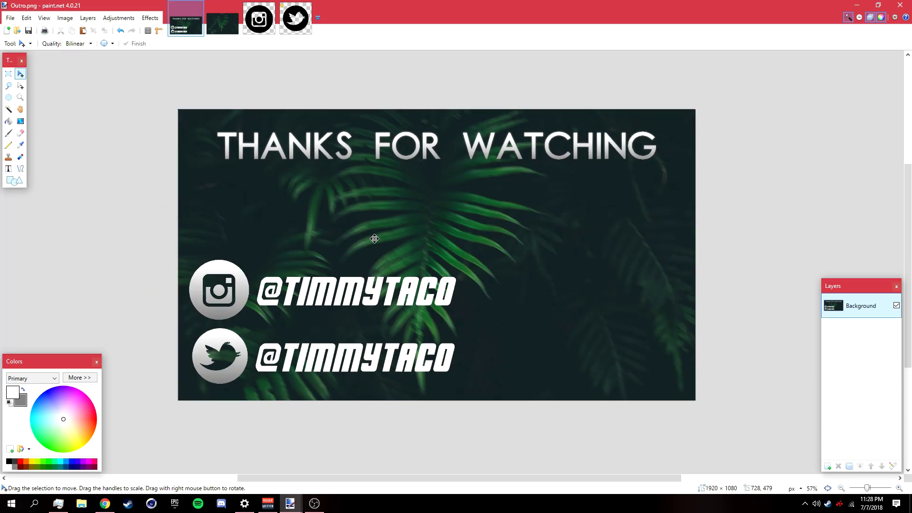